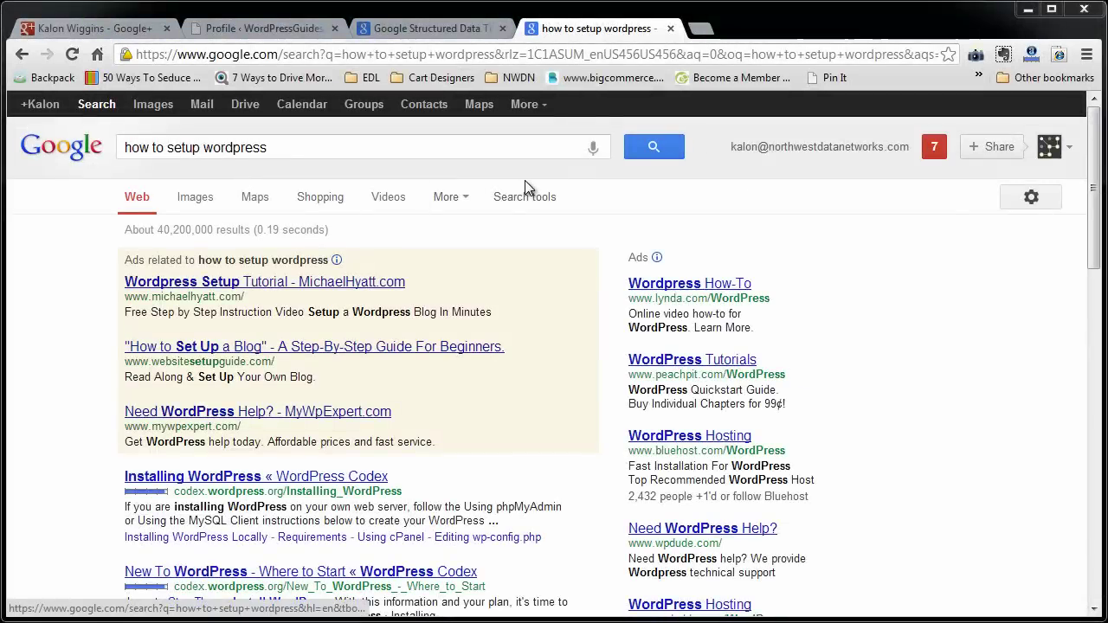
# - Rerun the 'how to setup wordpress' Google search and scroll through the results
pyautogui.click(641, 147)
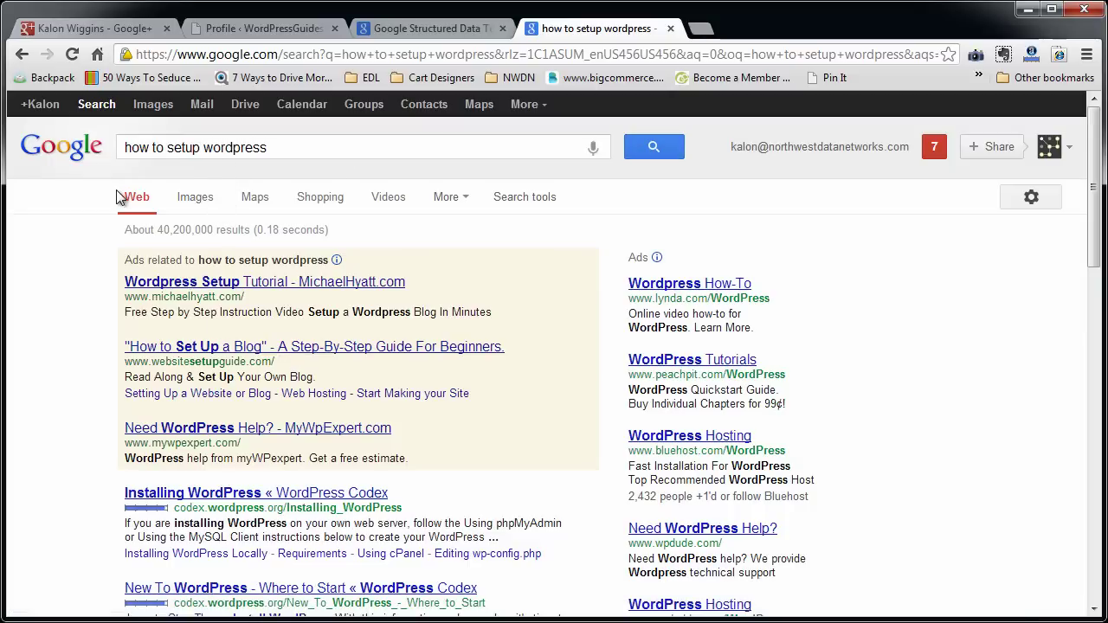
pyautogui.scroll(-1, 224, 375)
pyautogui.scroll(-3, 225, 375)
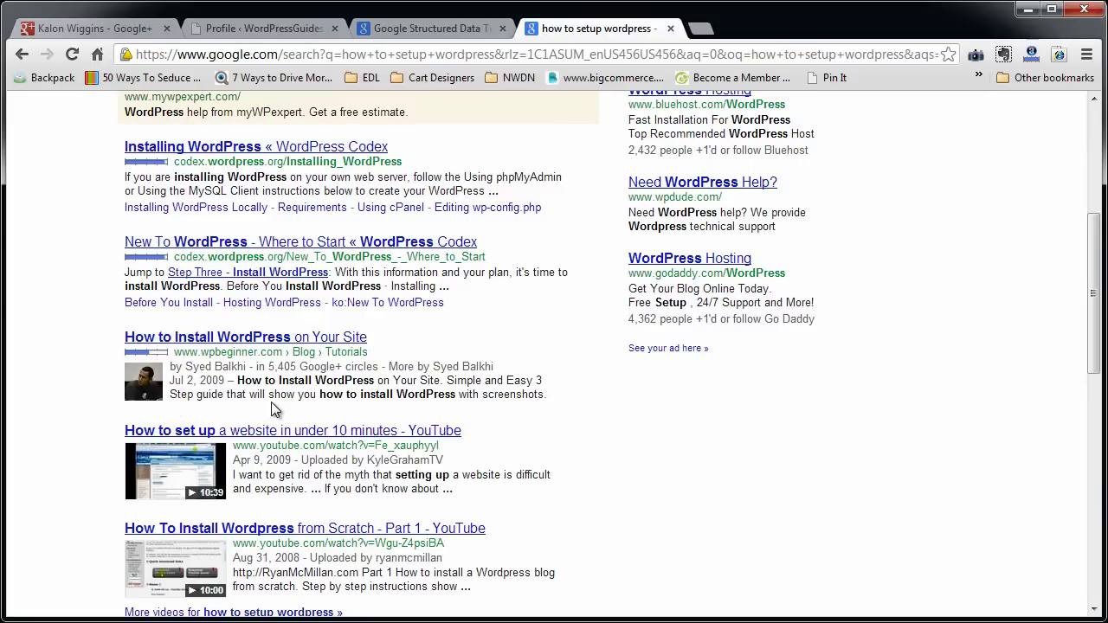
# - Open your own Google+ profile for editing and scroll down to the Contributor to entries
pyautogui.click(262, 32)
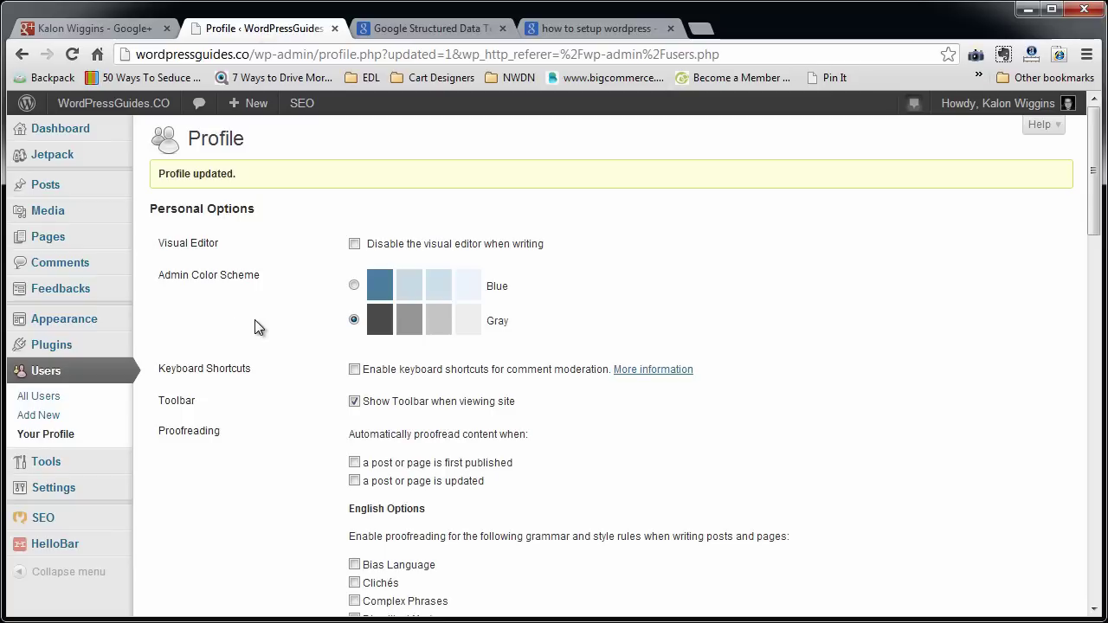
pyautogui.click(86, 35)
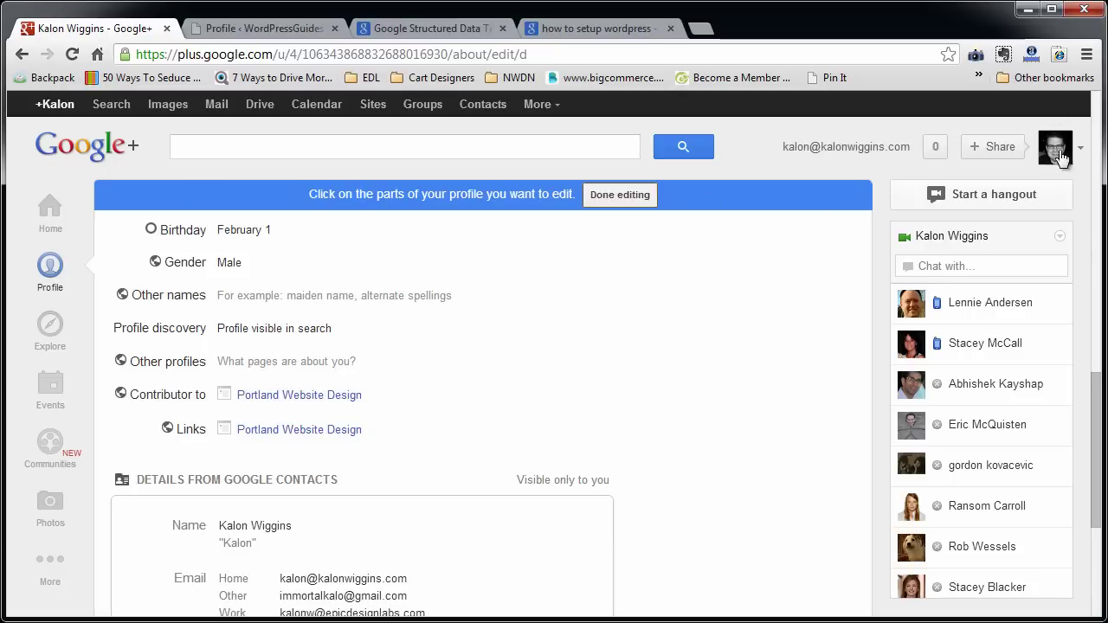
pyautogui.click(54, 109)
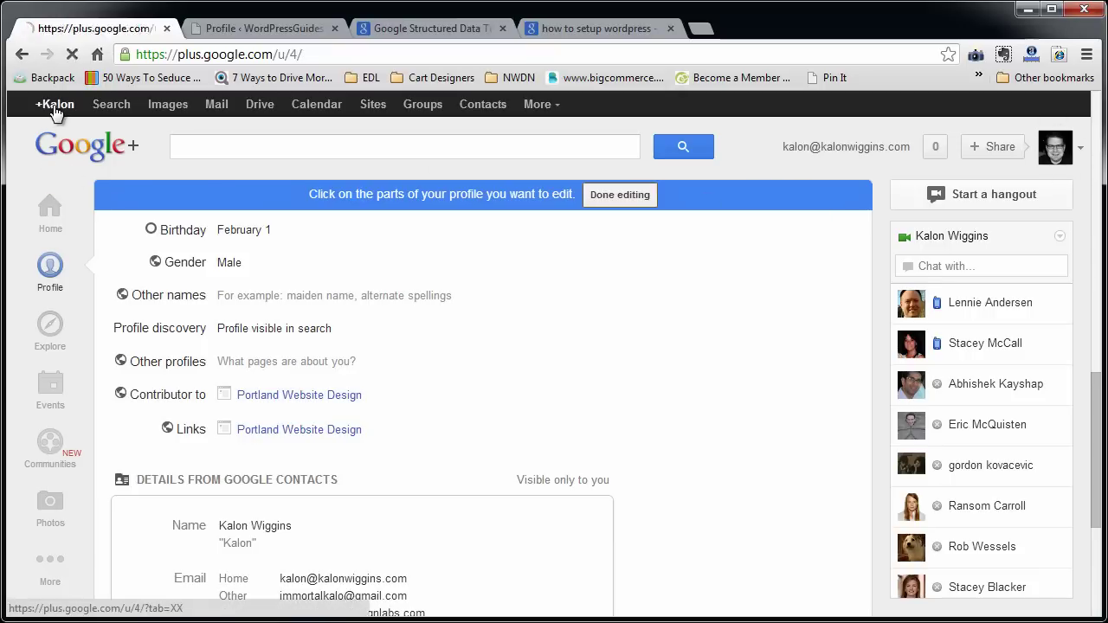
pyautogui.click(49, 265)
pyautogui.click(571, 206)
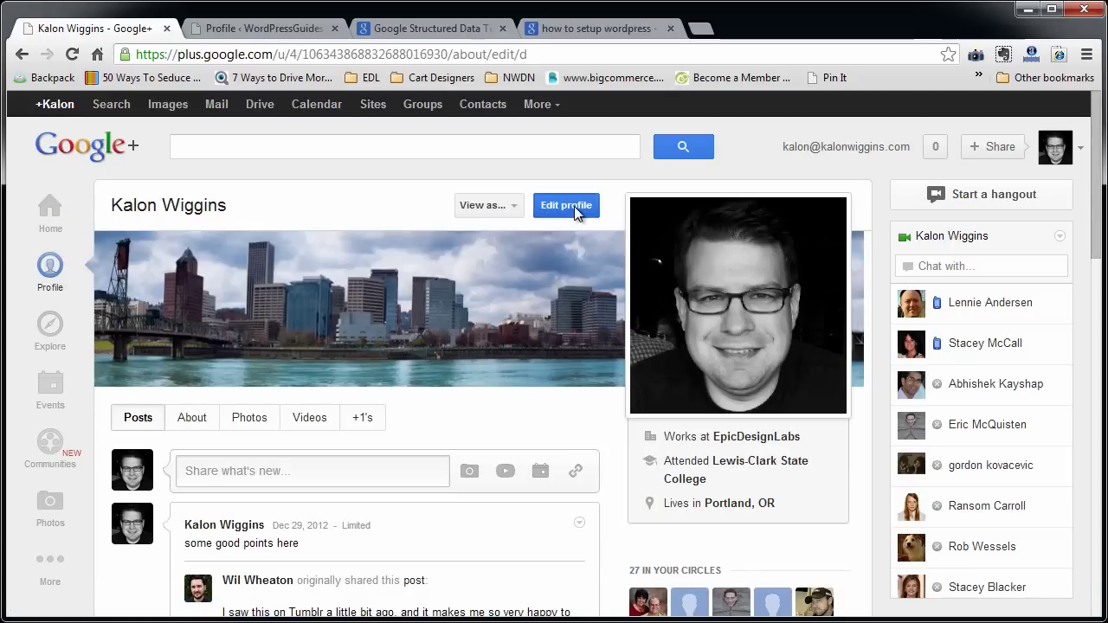
pyautogui.scroll(-10, 370, 334)
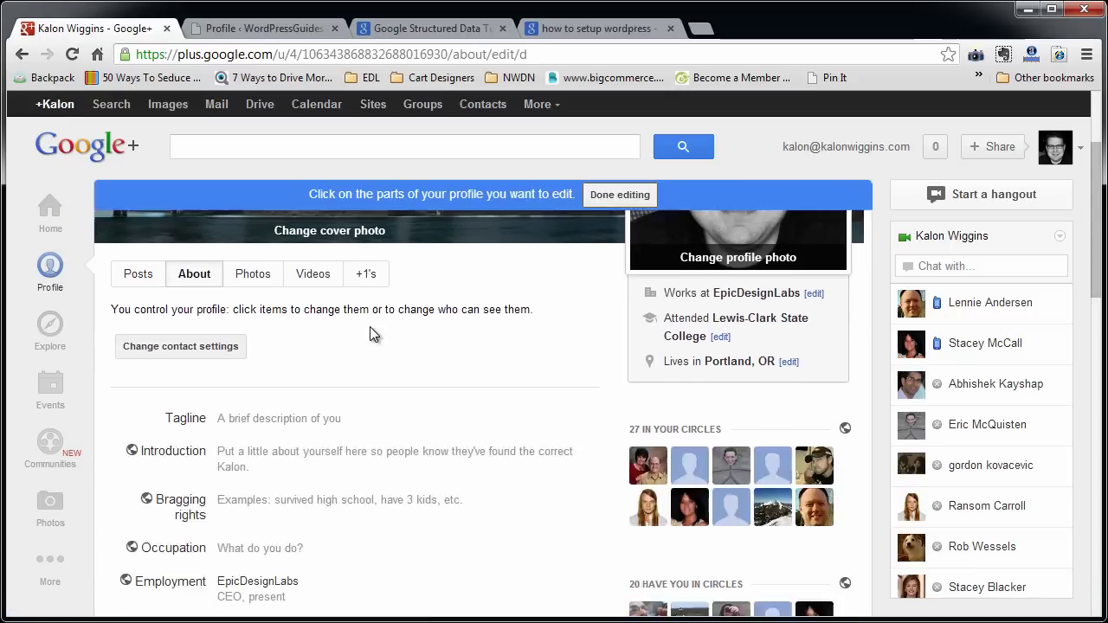
pyautogui.scroll(-2, 372, 334)
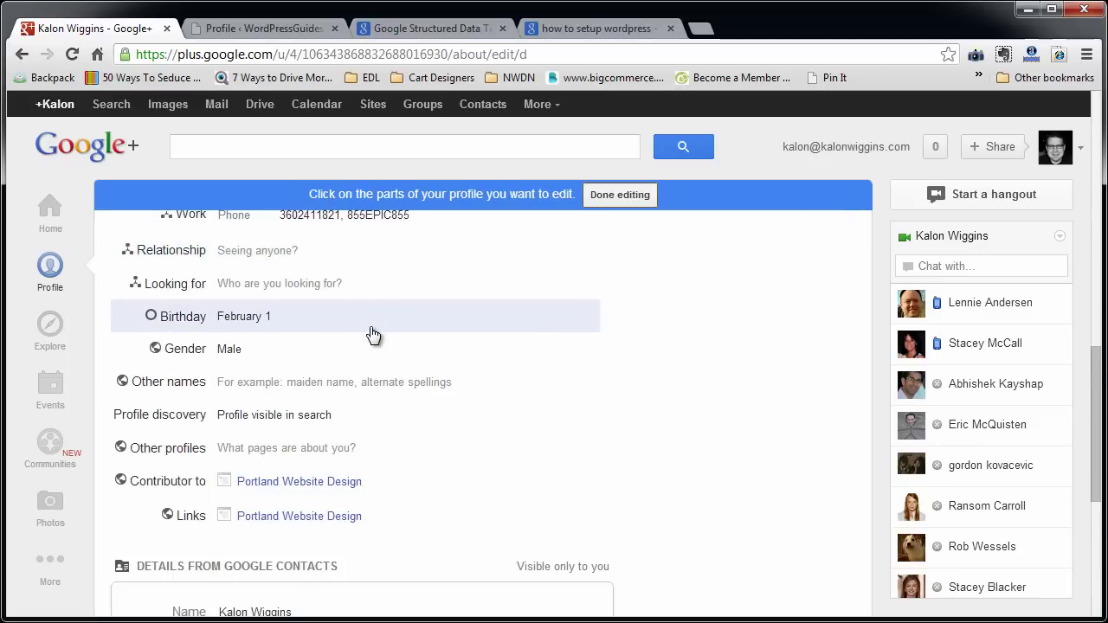
pyautogui.scroll(-1, 199, 317)
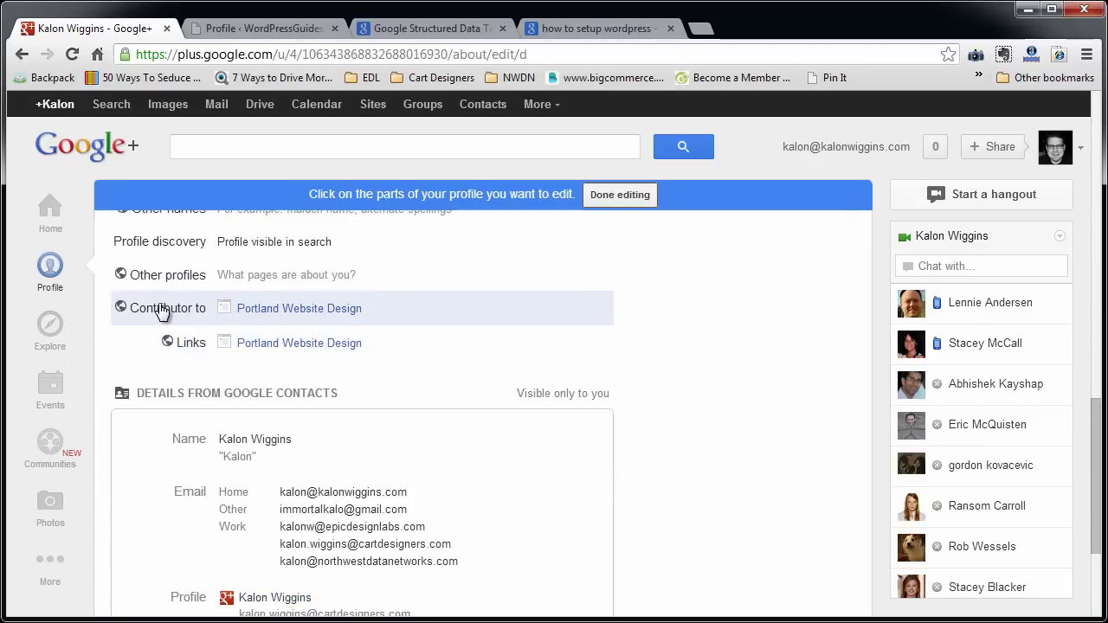
pyautogui.click(163, 312)
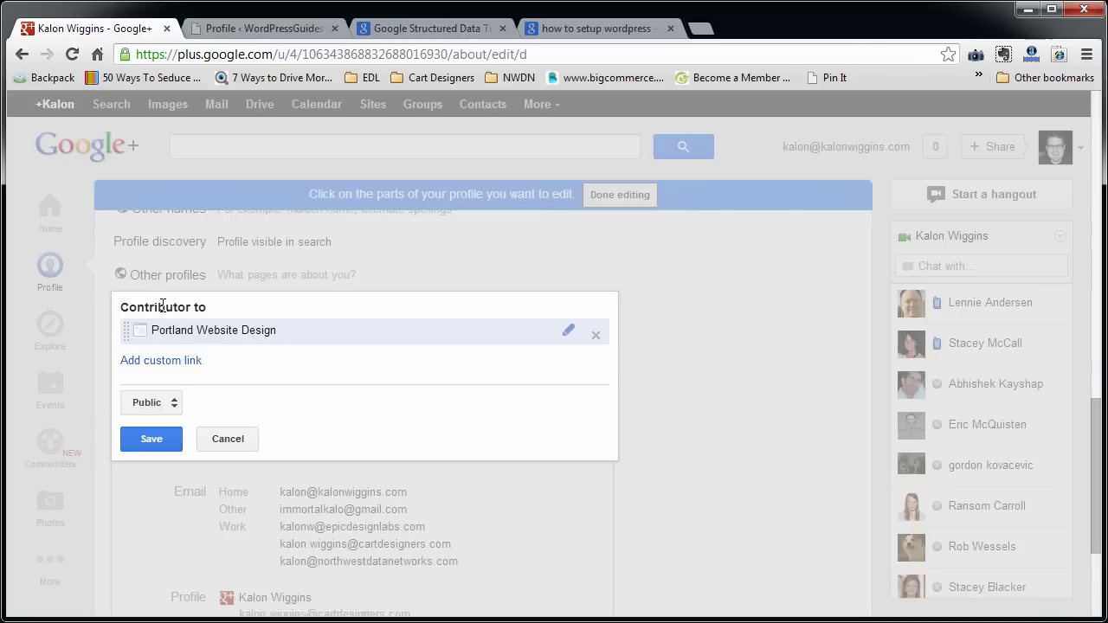
pyautogui.click(145, 363)
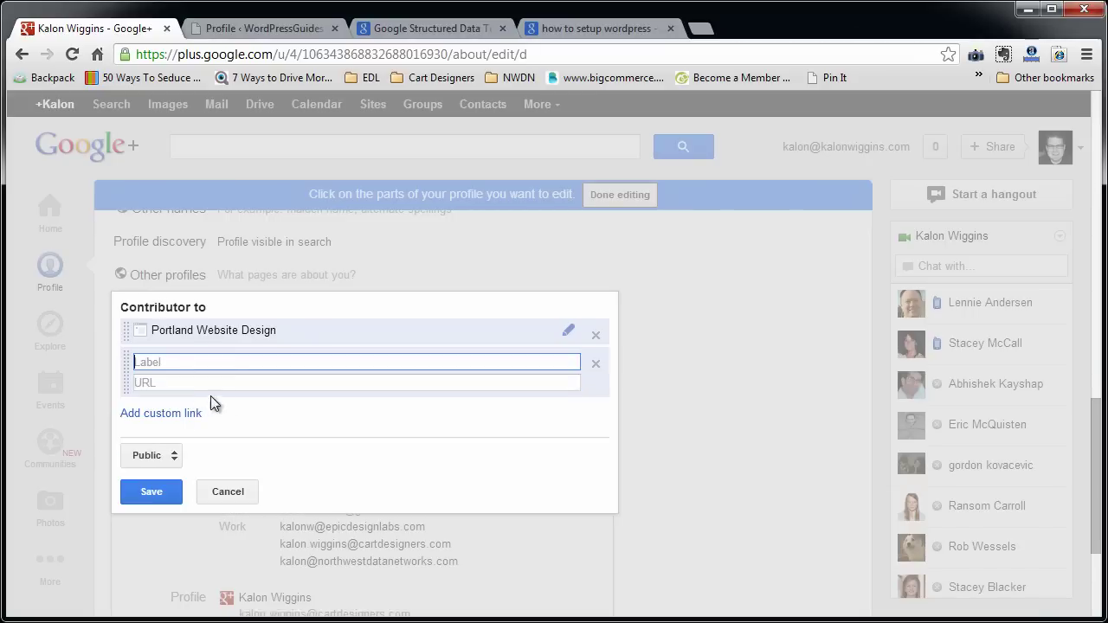
pyautogui.write('WordPress Tutorials')
pyautogui.click(248, 380)
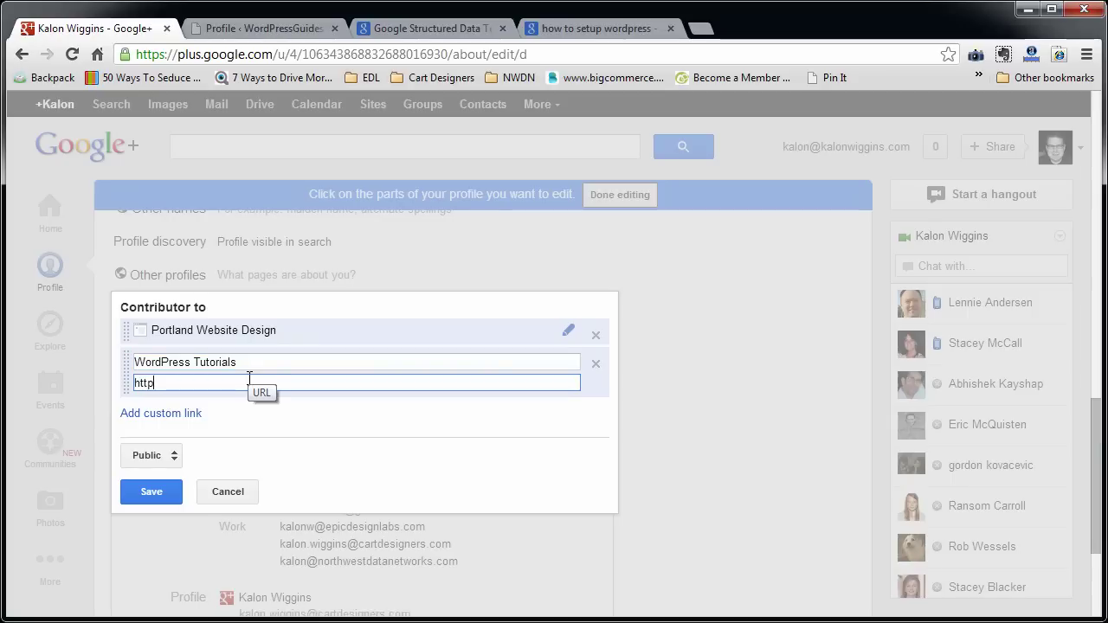
pyautogui.write('http://')
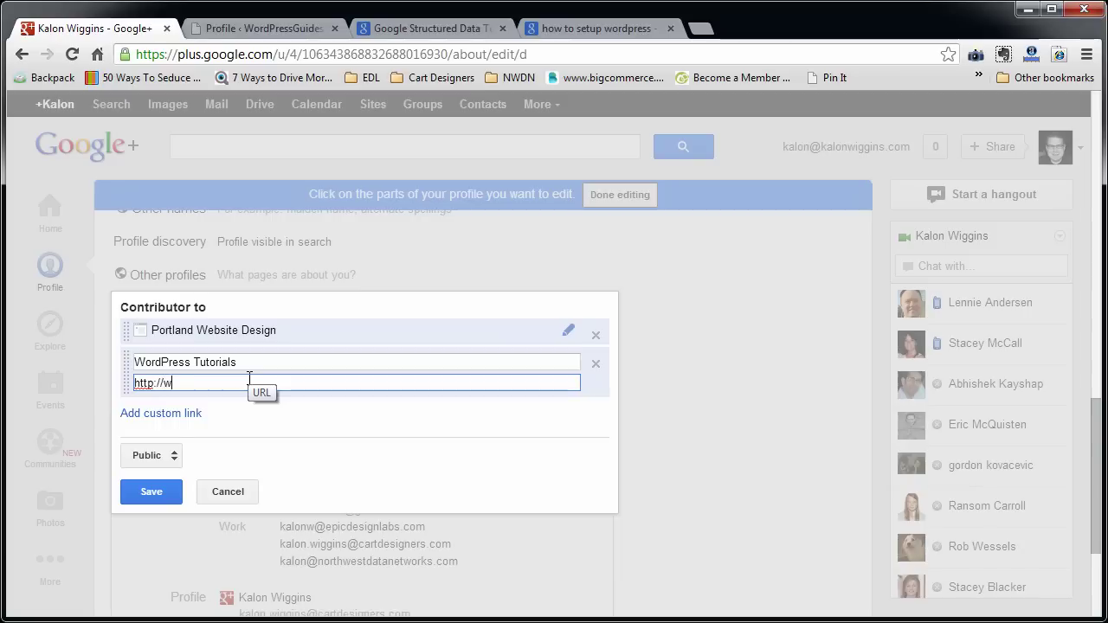
pyautogui.write('wordpressguides.co')
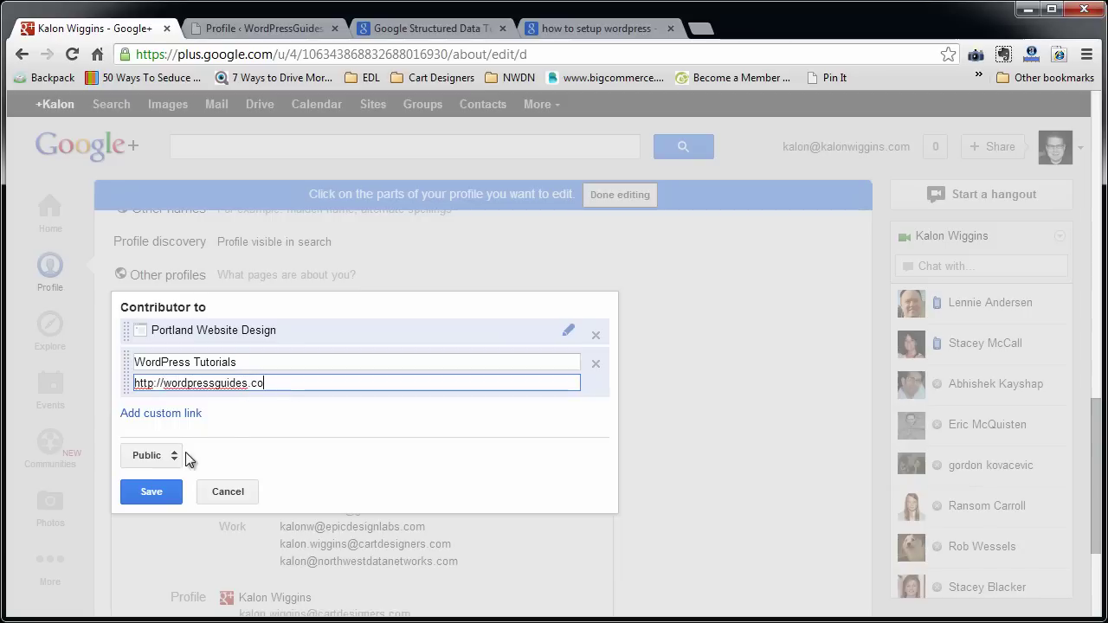
pyautogui.click(148, 495)
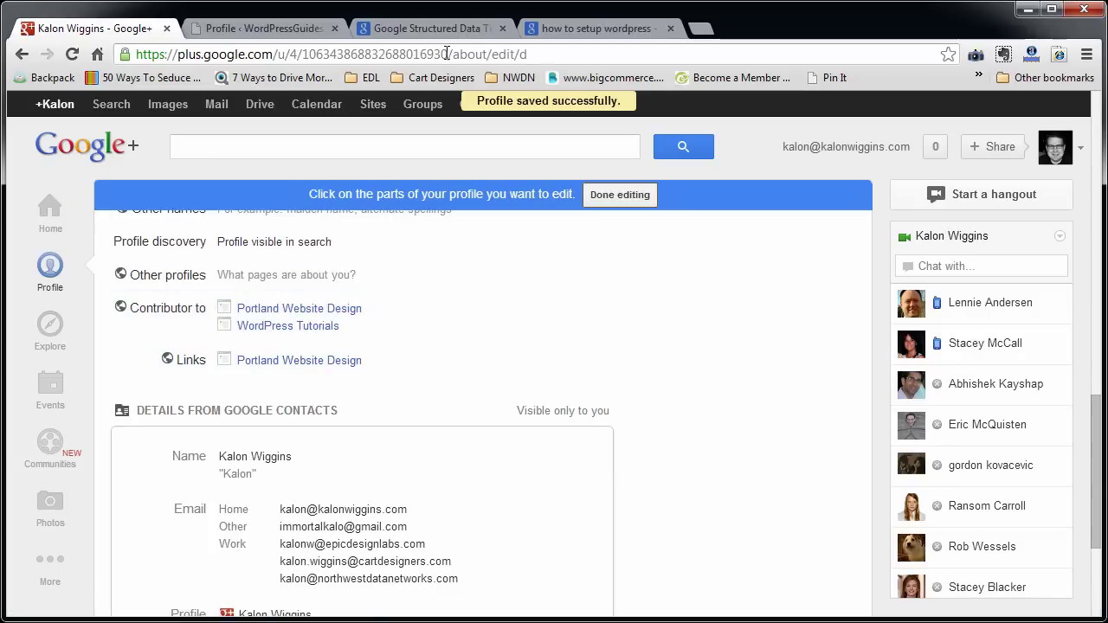
# - Copy the Google+ profile address up to its numeric ID from the address bar
pyautogui.moveTo(447, 54); pyautogui.dragTo(99, 56)
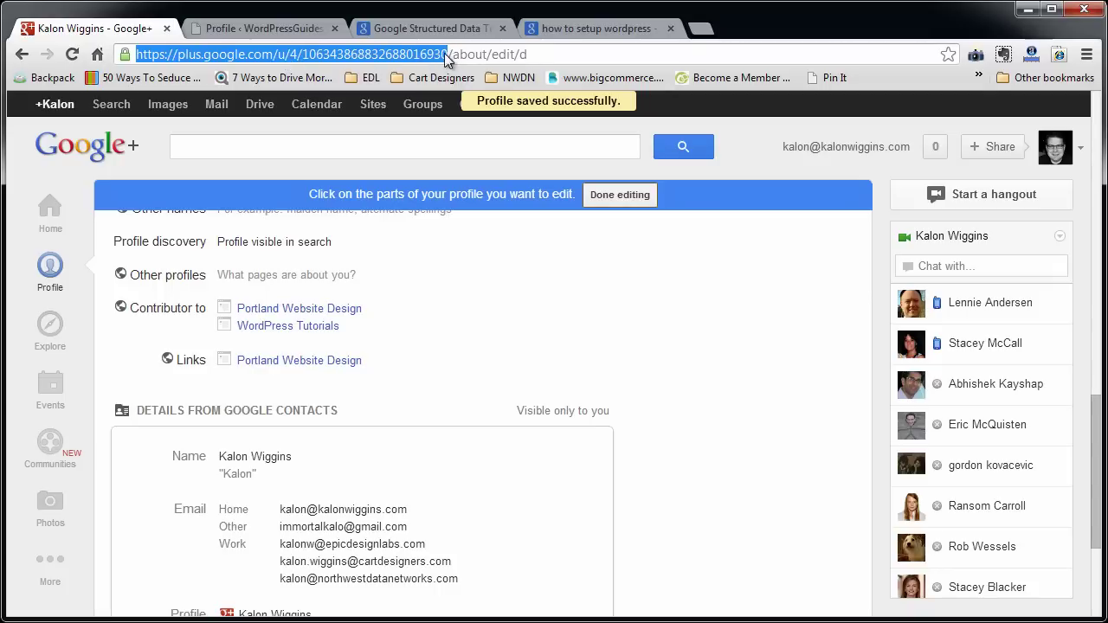
pyautogui.moveTo(448, 54); pyautogui.dragTo(121, 57)
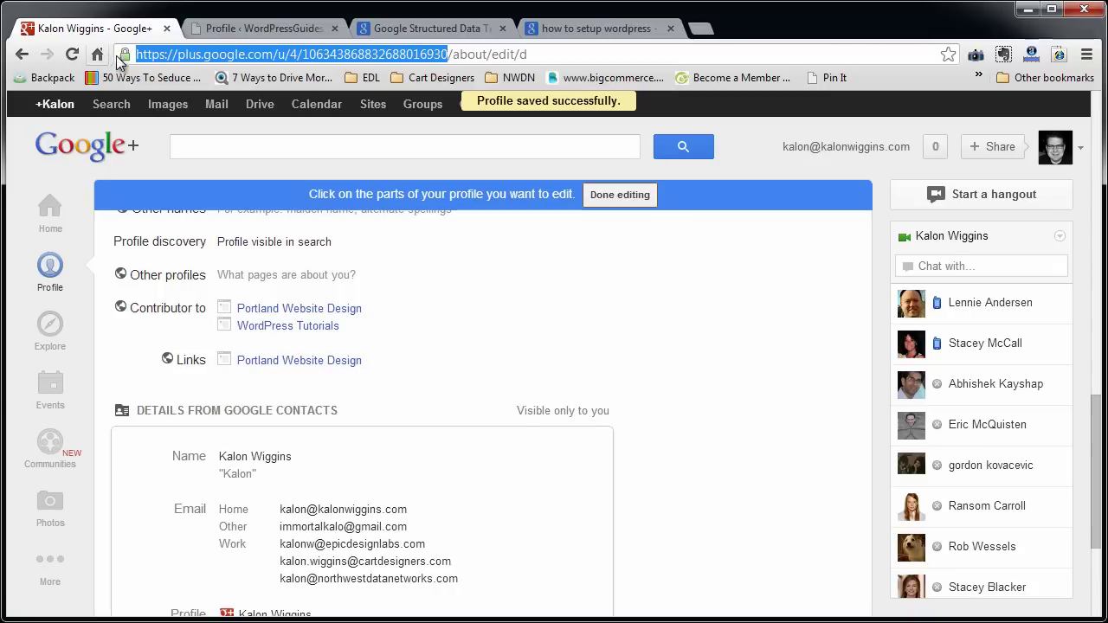
pyautogui.rightClick(205, 53)
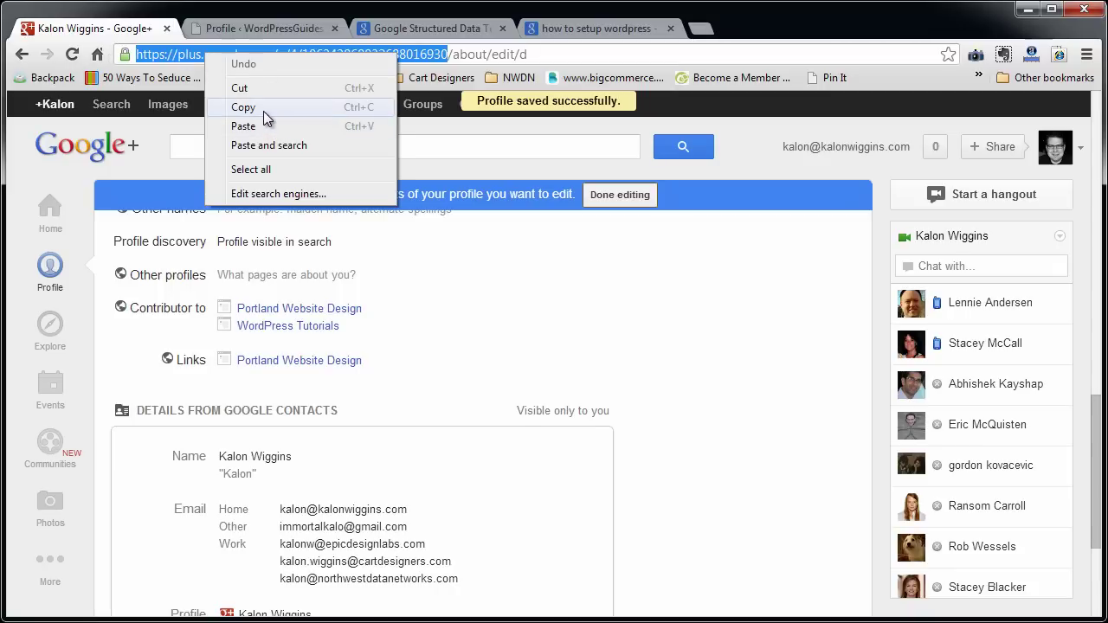
pyautogui.click(243, 107)
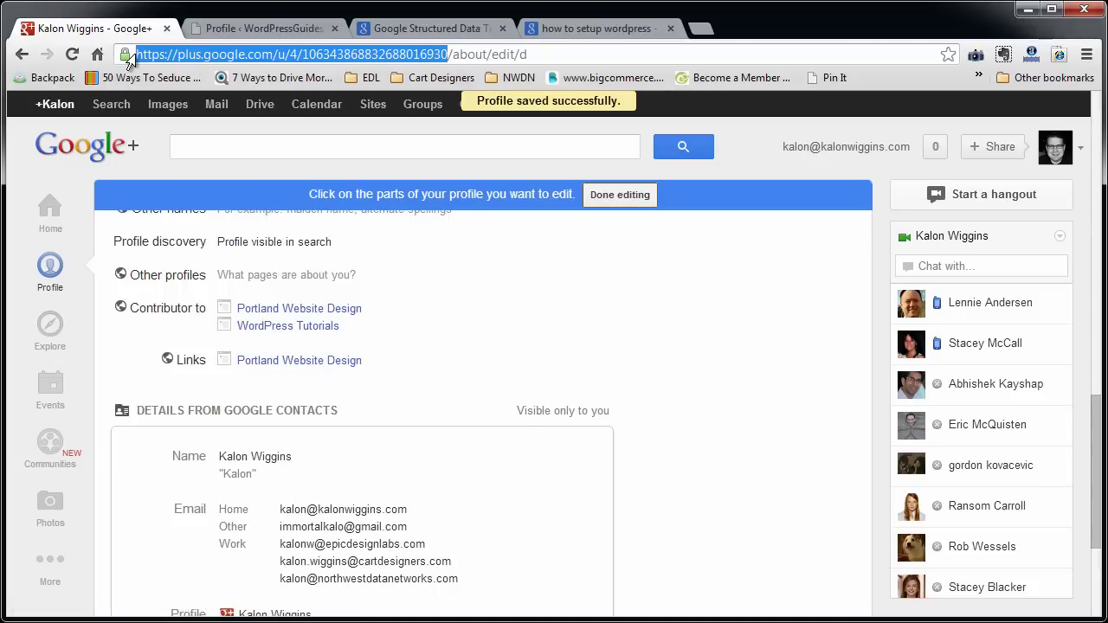
pyautogui.click(261, 29)
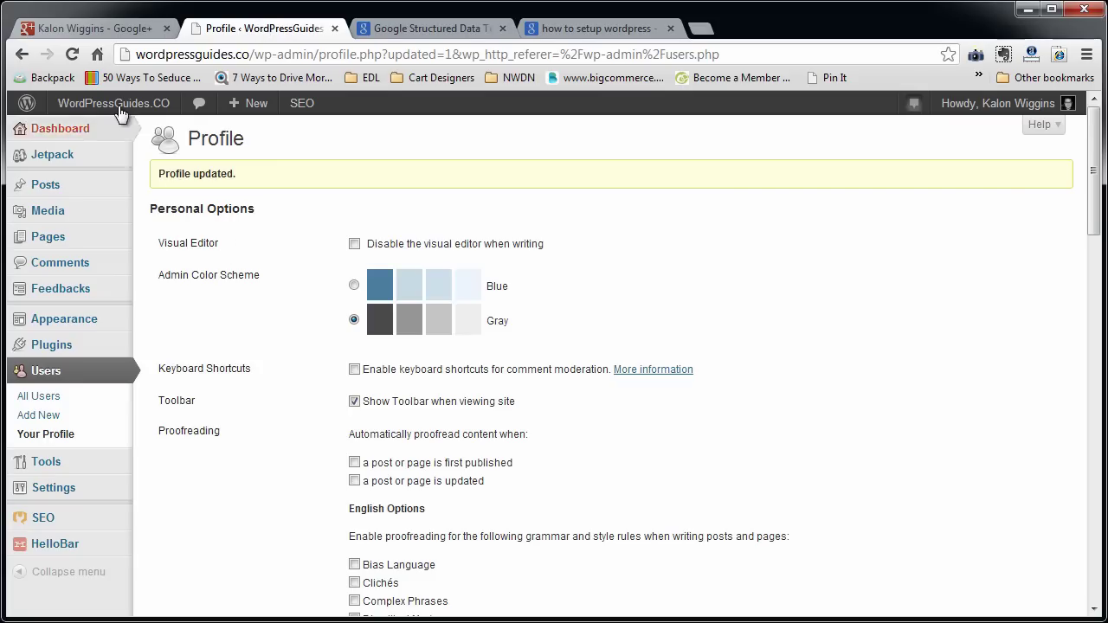
# - Open the admin user's profile from the WordPress Users list
pyautogui.moveTo(121, 112)
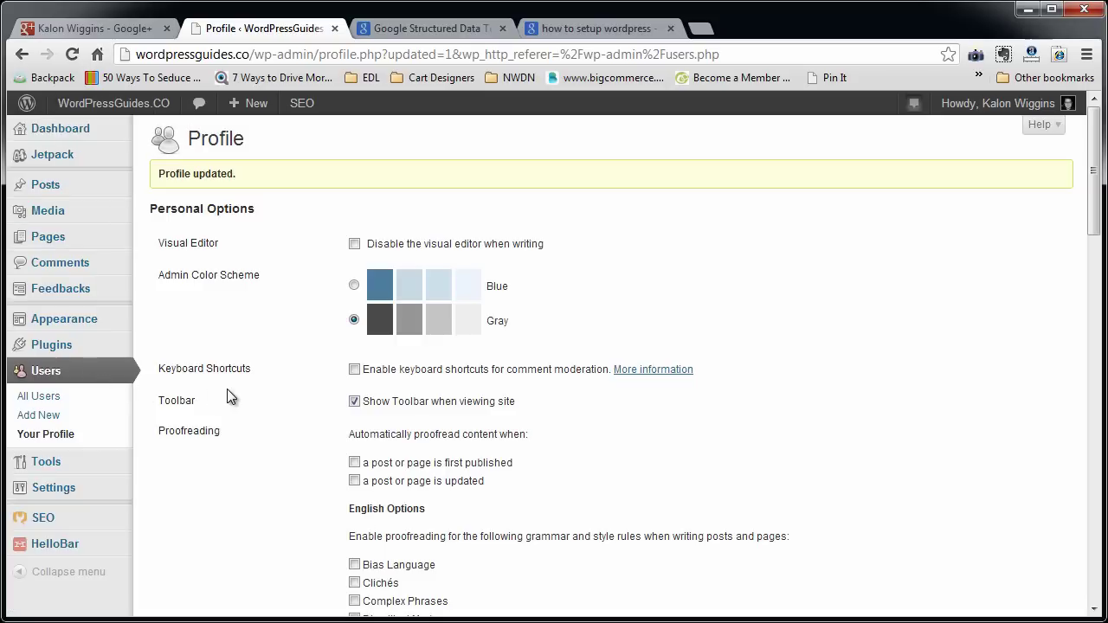
pyautogui.scroll(-1, 164, 433)
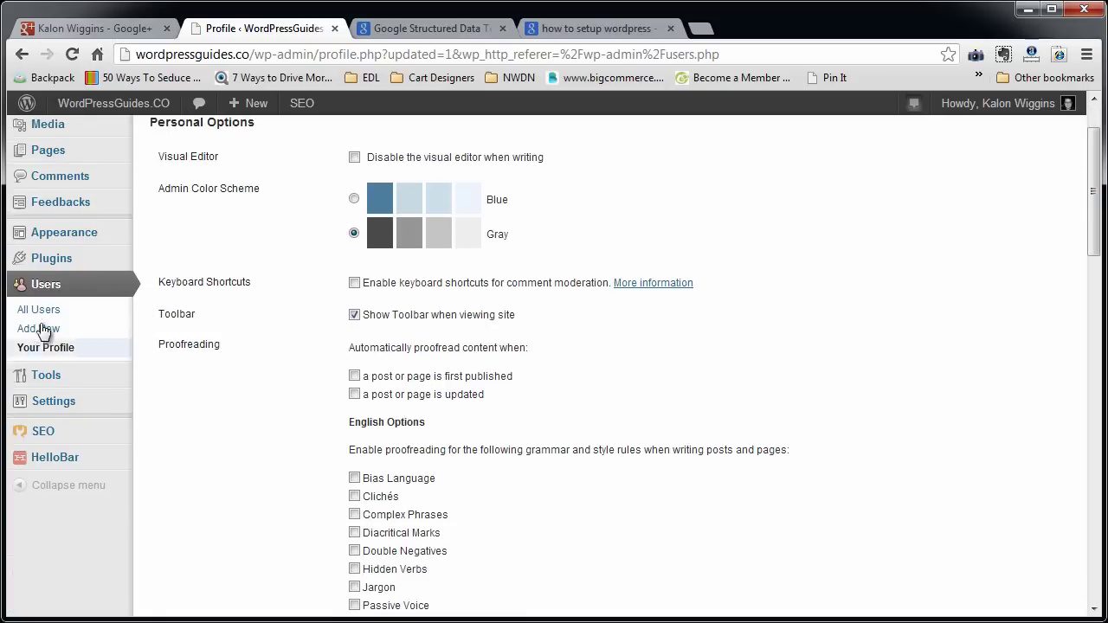
pyautogui.click(51, 287)
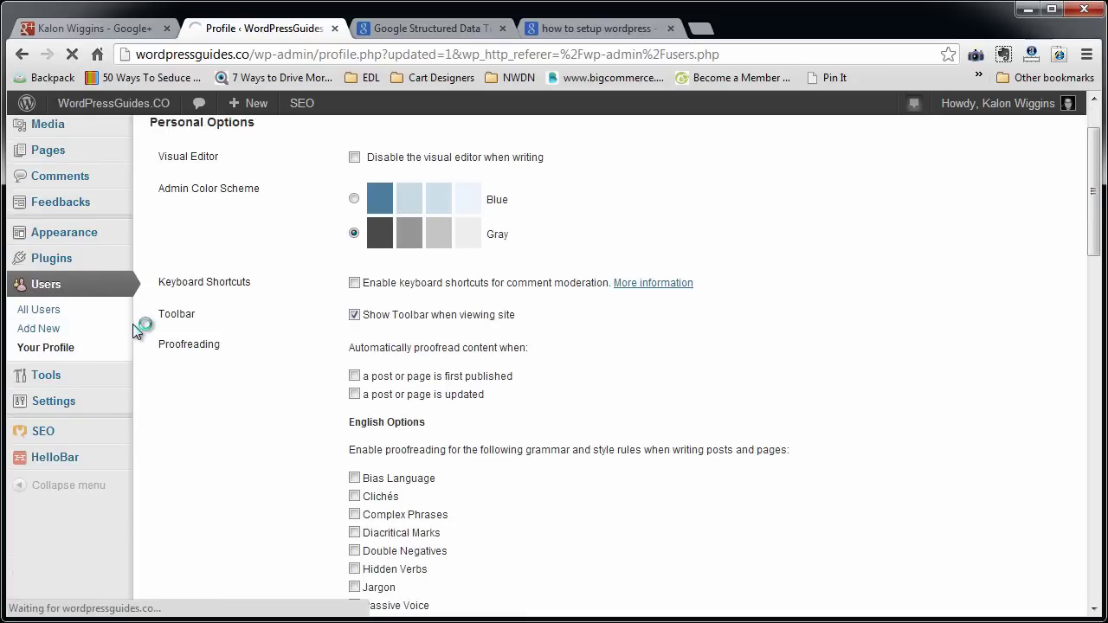
pyautogui.click(230, 263)
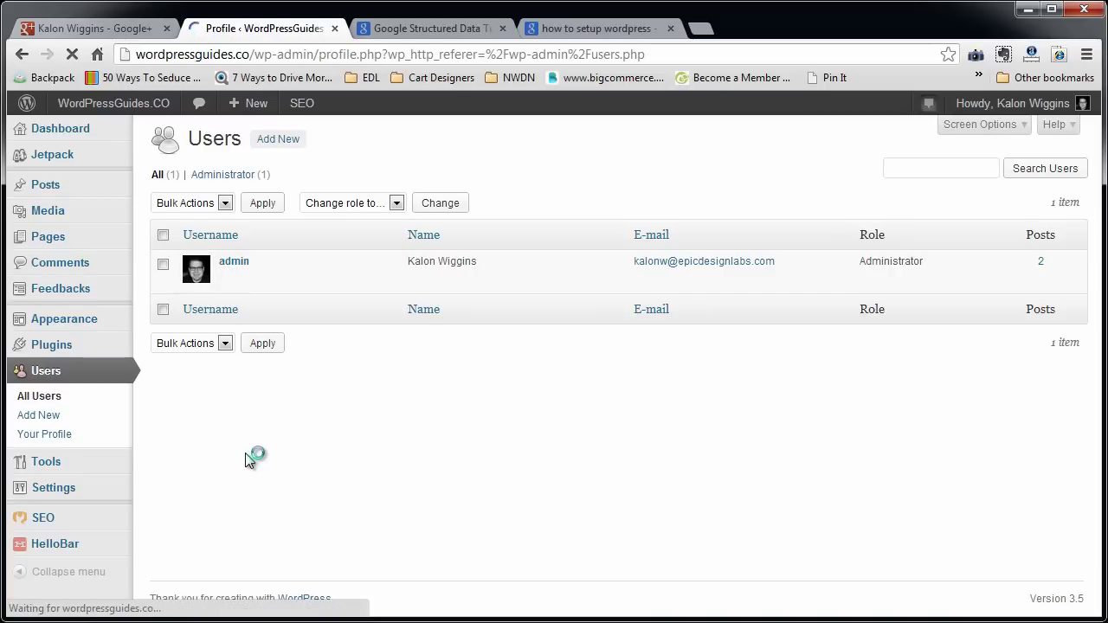
pyautogui.scroll(-13, 245, 461)
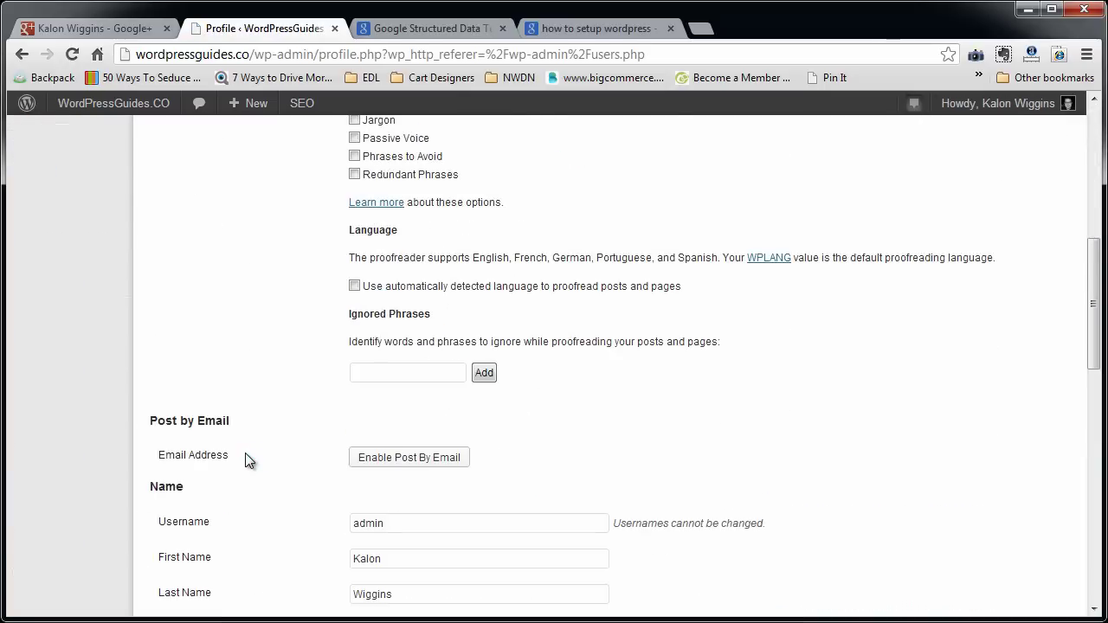
pyautogui.scroll(-2, 245, 459)
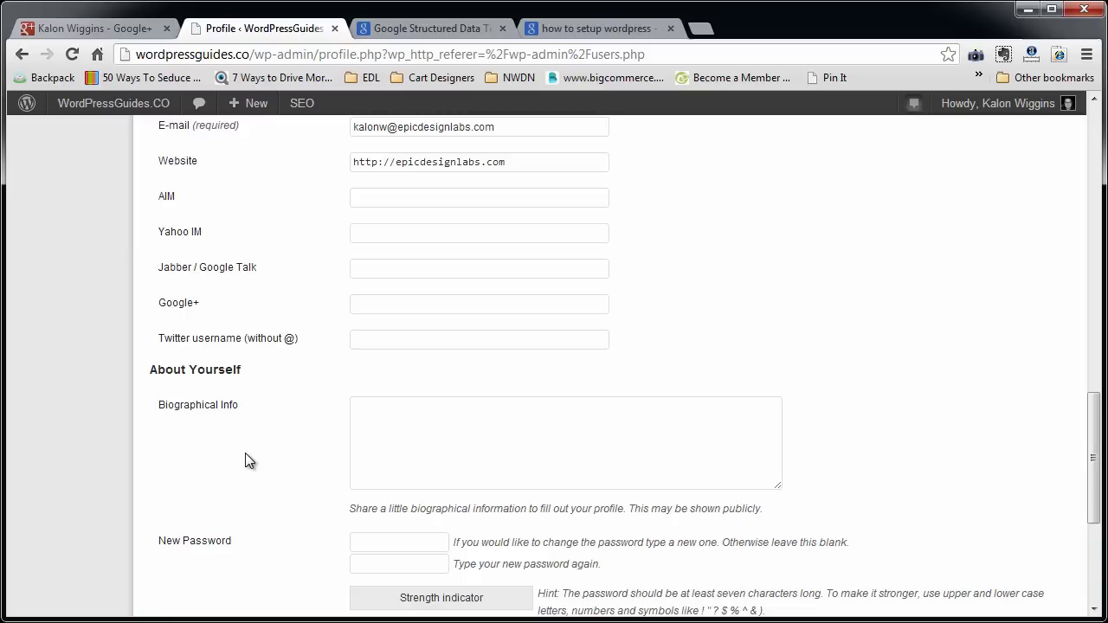
# - Paste the Google+ address into the Google+ field, delete its u/ segment, and update the profile
pyautogui.click(371, 307)
pyautogui.rightClick(373, 306)
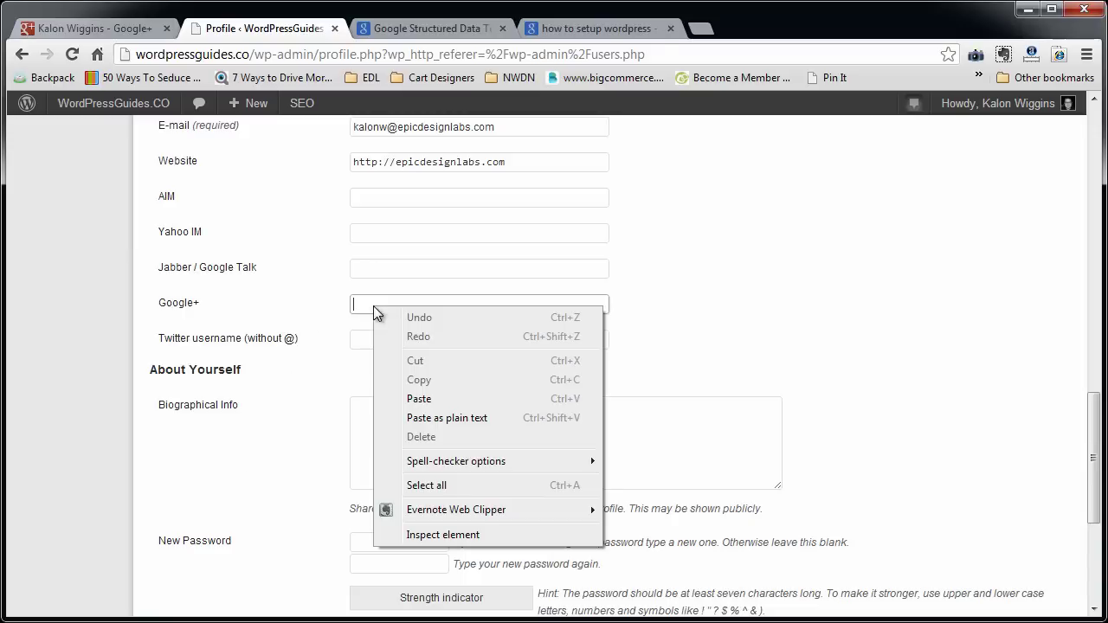
pyautogui.click(430, 399)
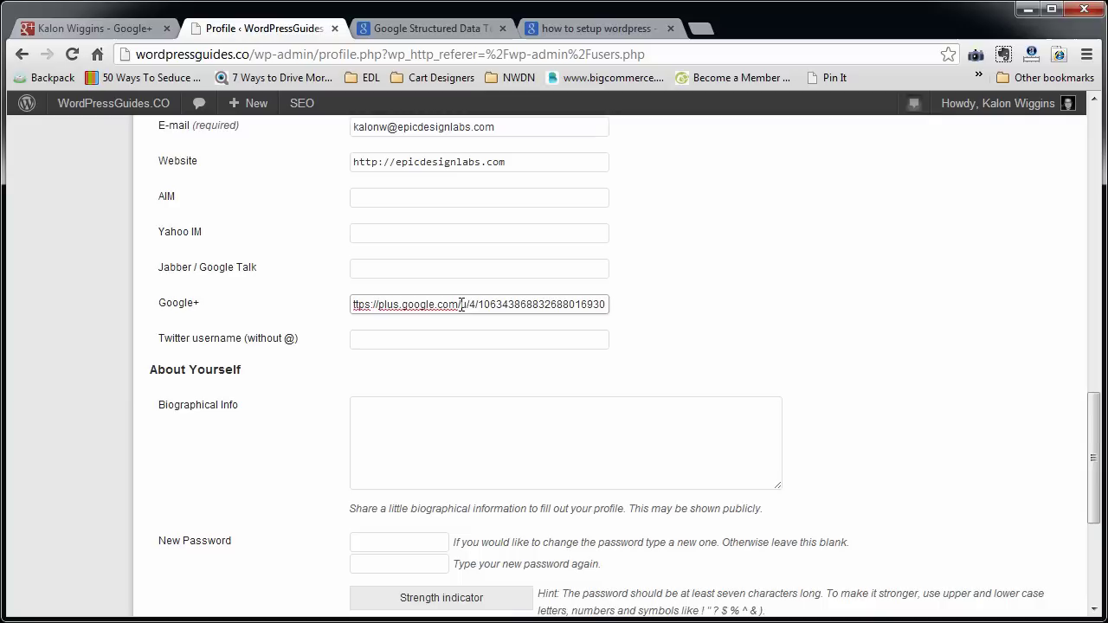
pyautogui.moveTo(460, 308); pyautogui.dragTo(477, 307)
pyautogui.press('Delete')
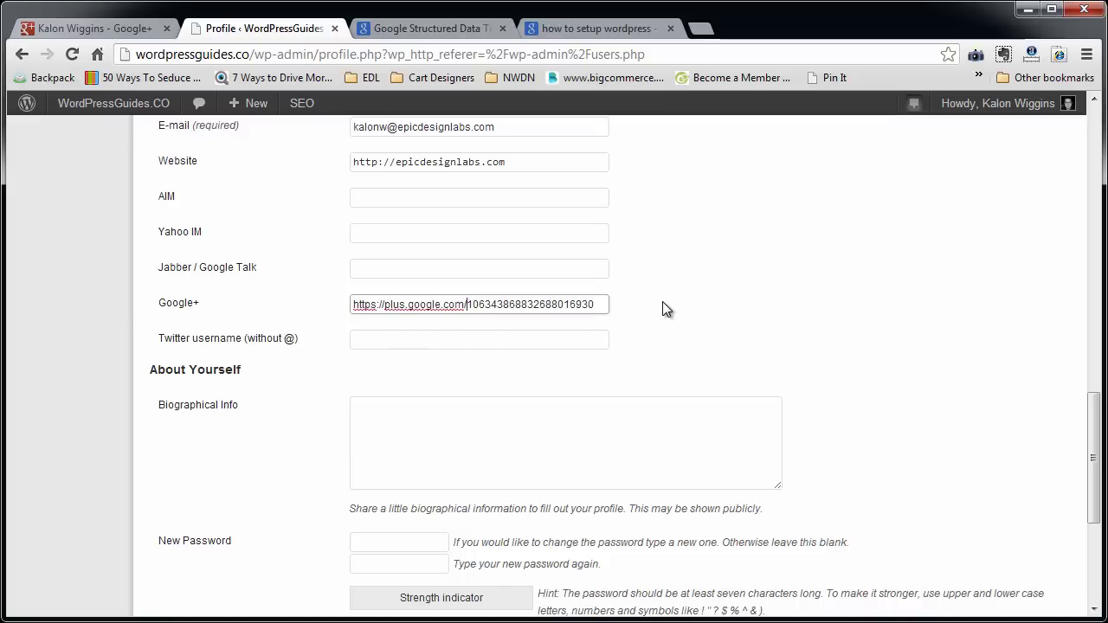
pyautogui.scroll(-4, 336, 354)
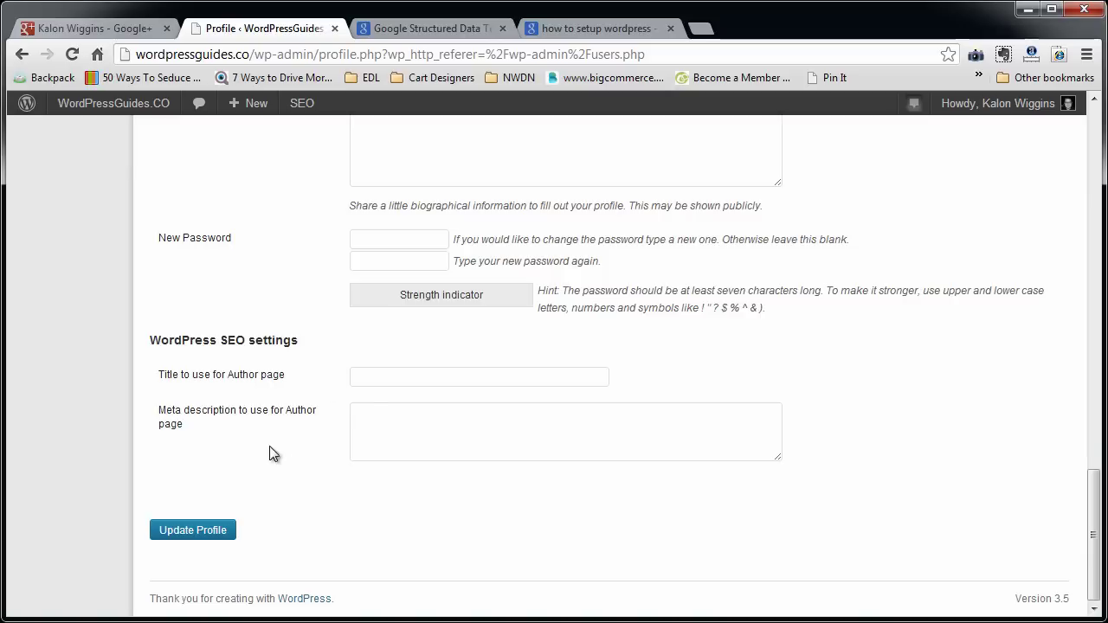
pyautogui.click(211, 530)
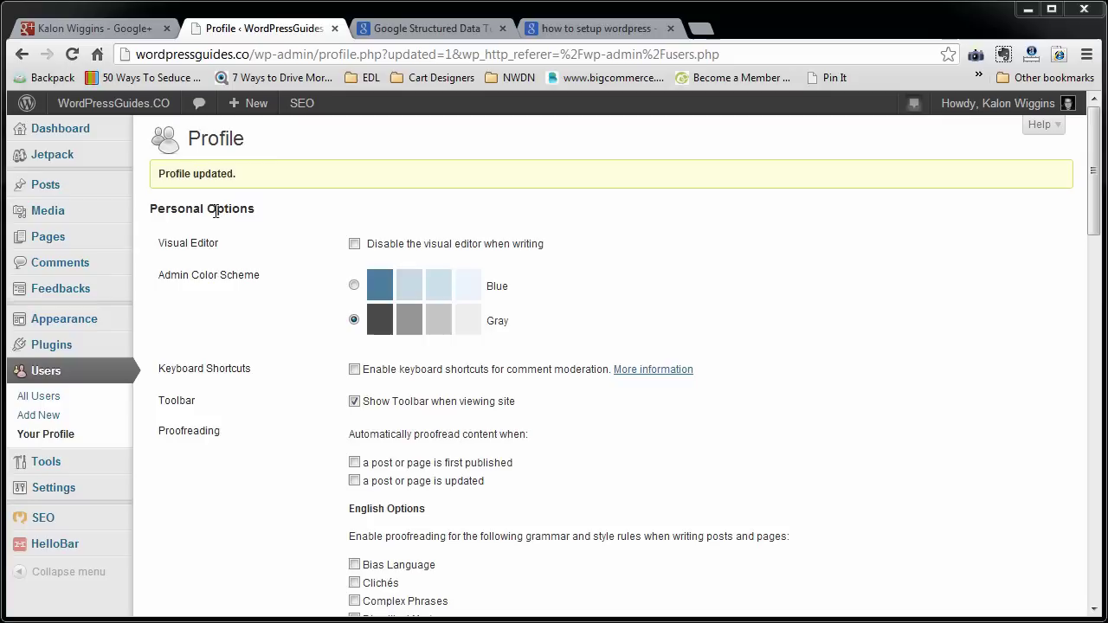
# - Copy the WP-DB-BACKUP WordPress Plugin Review post's web address from the address bar
pyautogui.moveTo(73, 345)
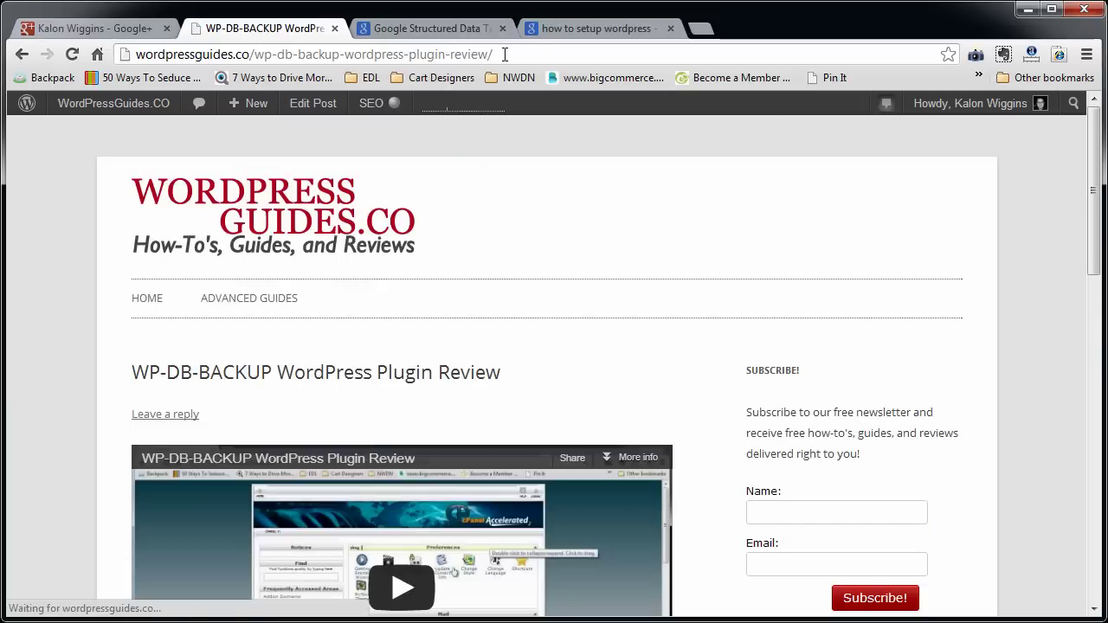
pyautogui.moveTo(507, 54); pyautogui.dragTo(136, 54)
pyautogui.rightClick(228, 51)
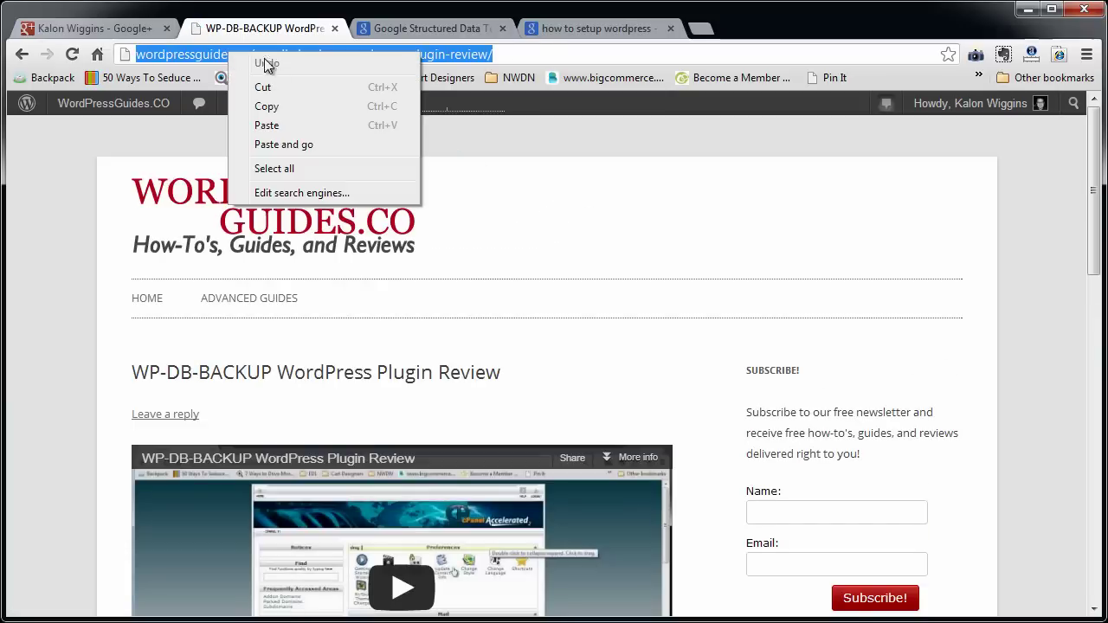
pyautogui.click(265, 108)
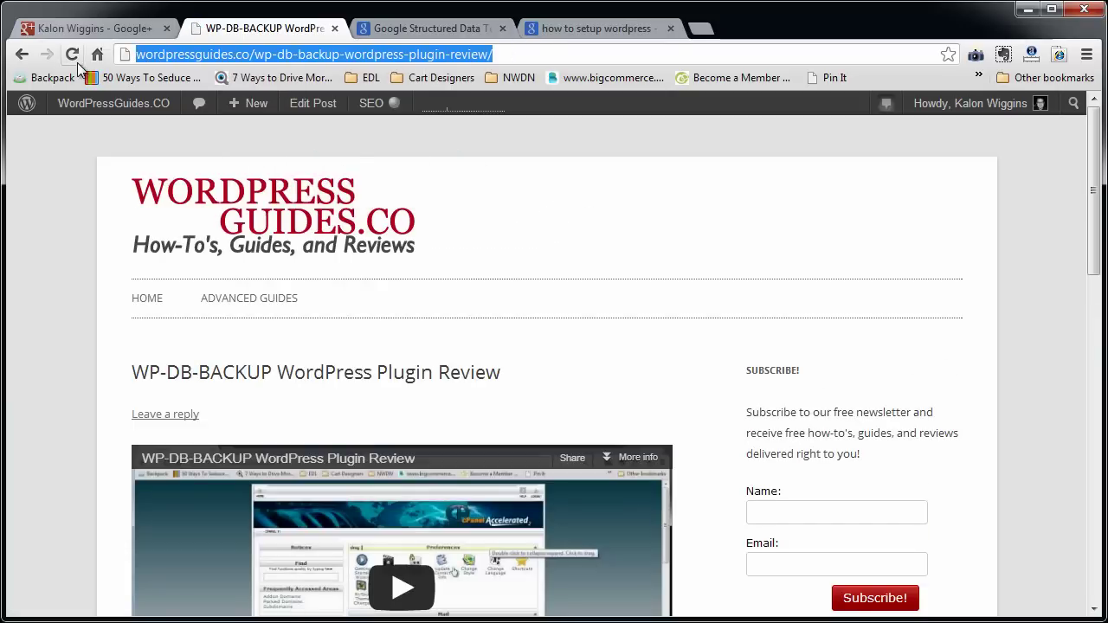
pyautogui.click(391, 29)
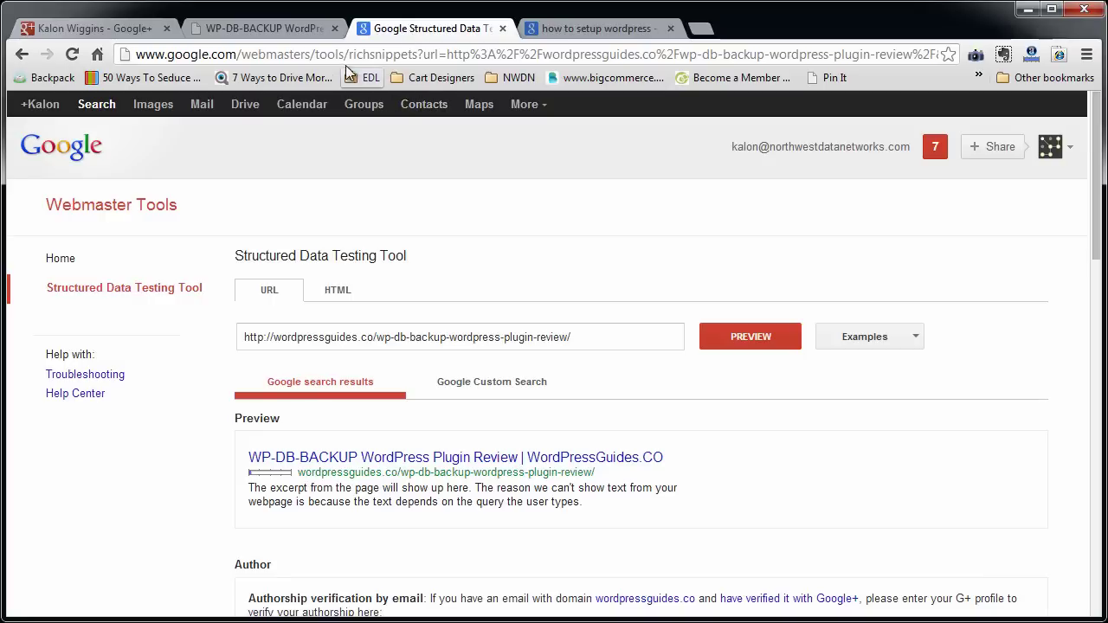
# - Reopen the Rich Snippet Tool via a 'rich snippet tool' search, paste the post URL, and preview it
pyautogui.click(227, 53)
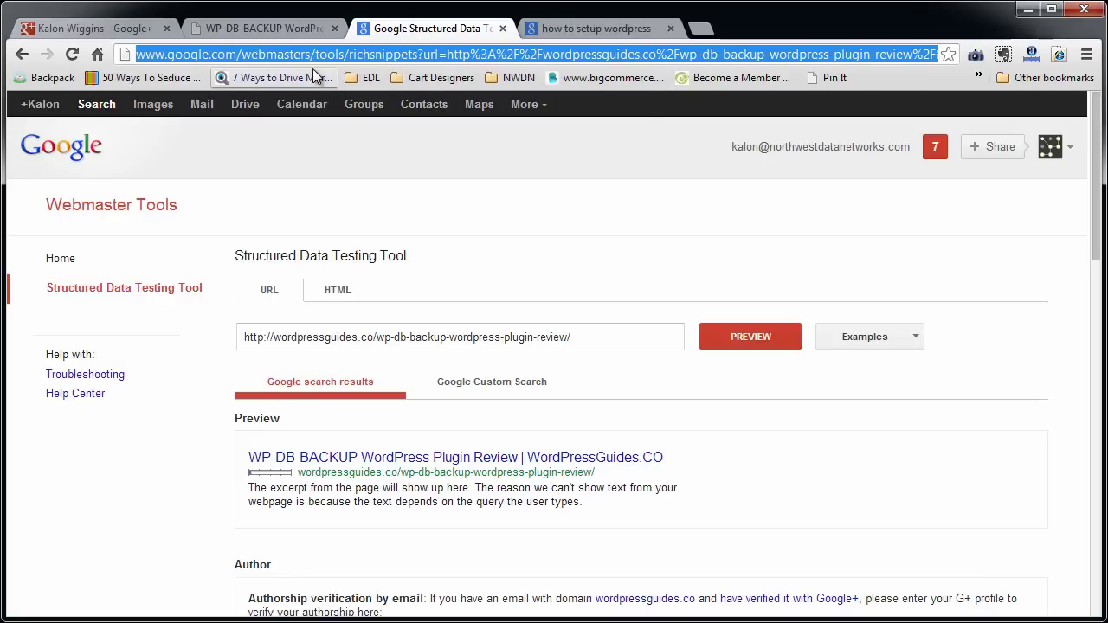
pyautogui.write('rich sni')
pyautogui.write('ppet tool')
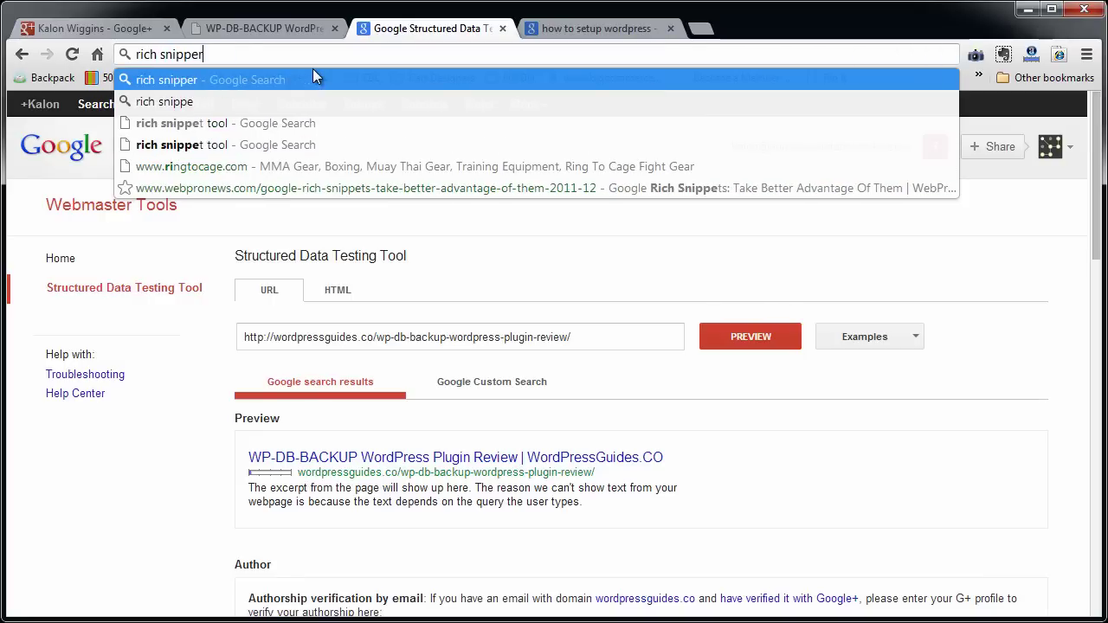
pyautogui.press('Return')
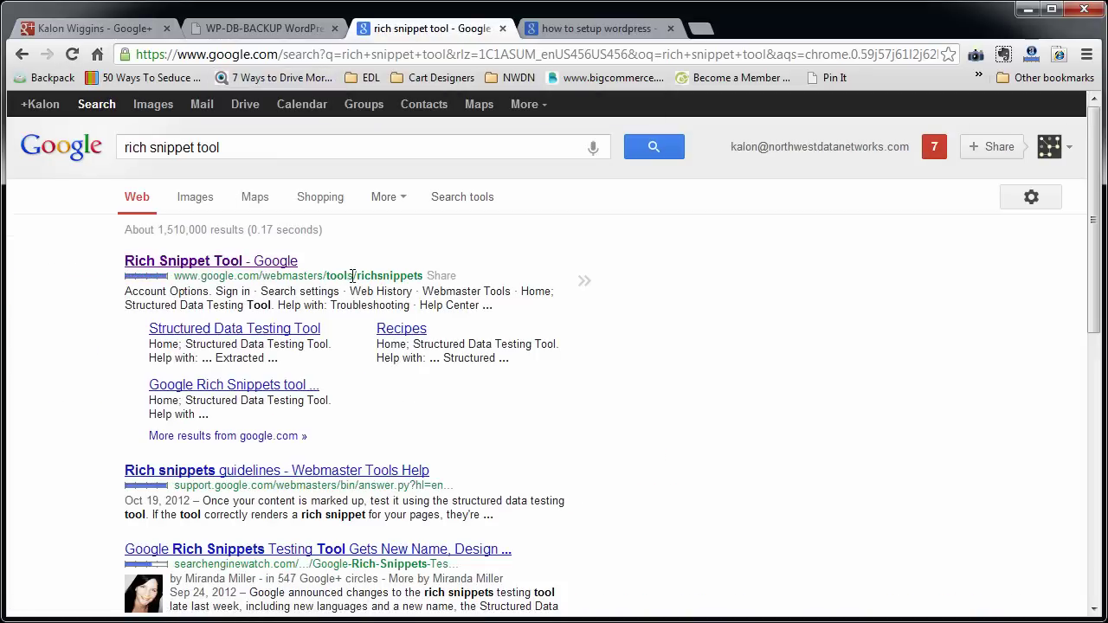
pyautogui.click(291, 265)
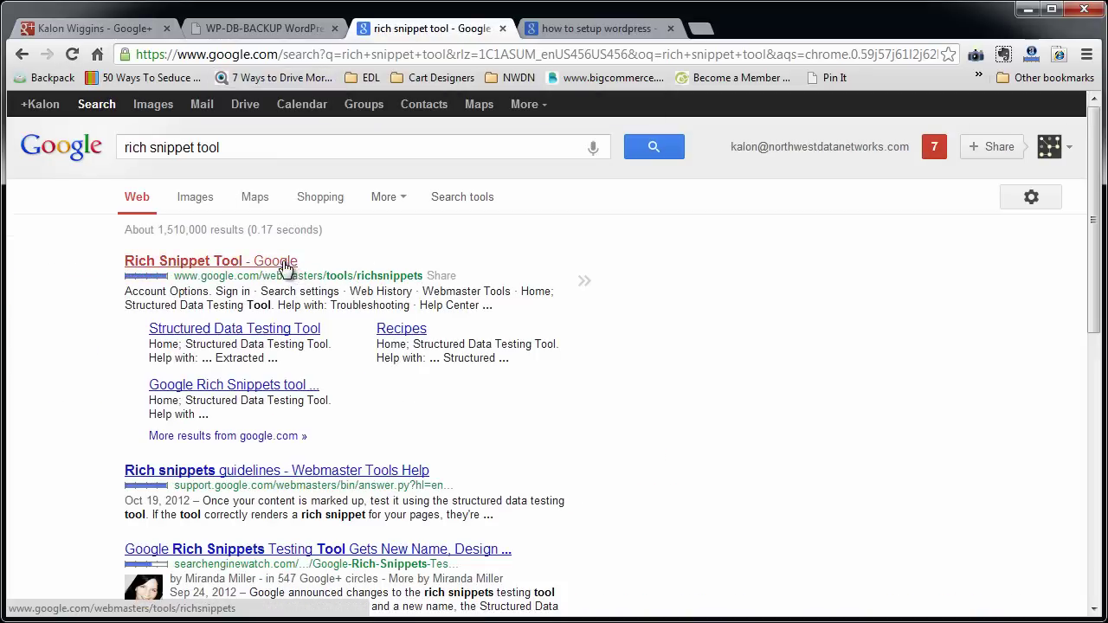
pyautogui.rightClick(352, 338)
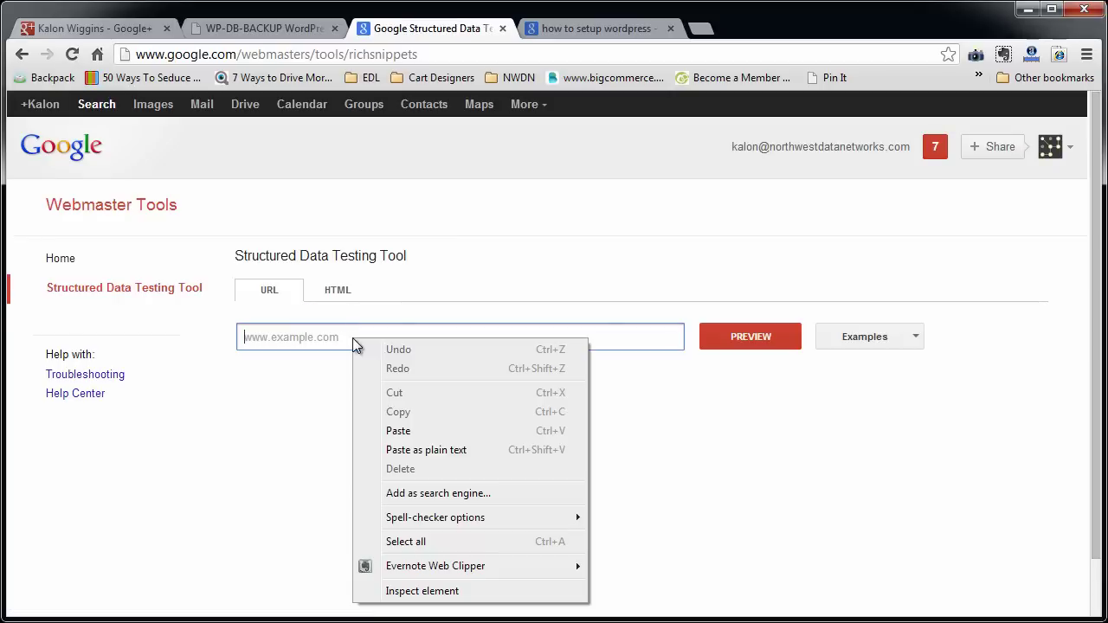
pyautogui.click(398, 430)
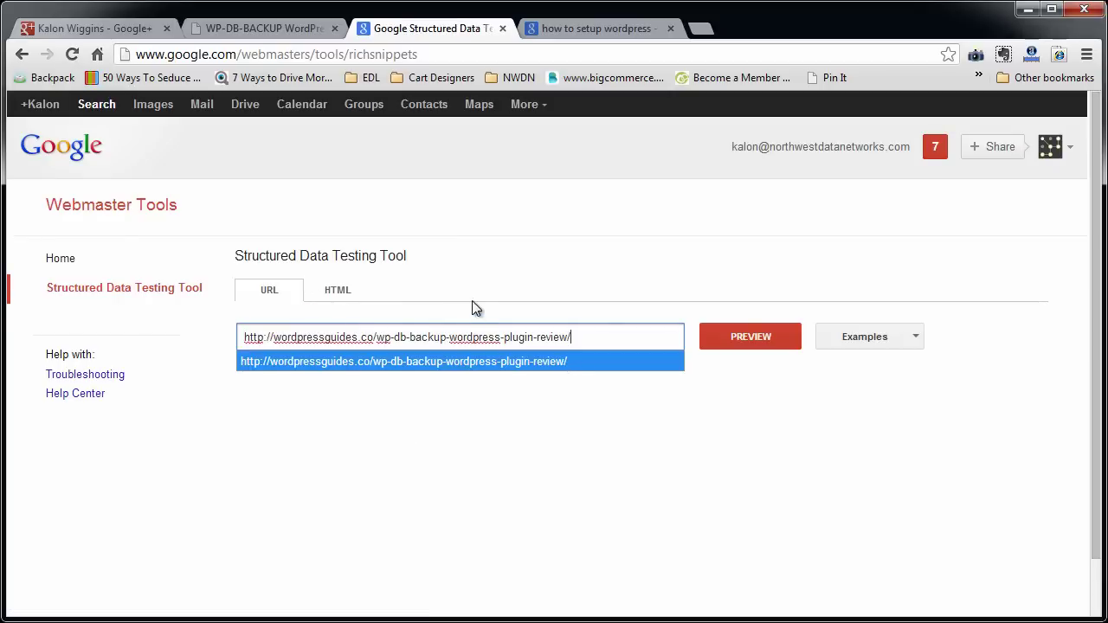
pyautogui.click(753, 337)
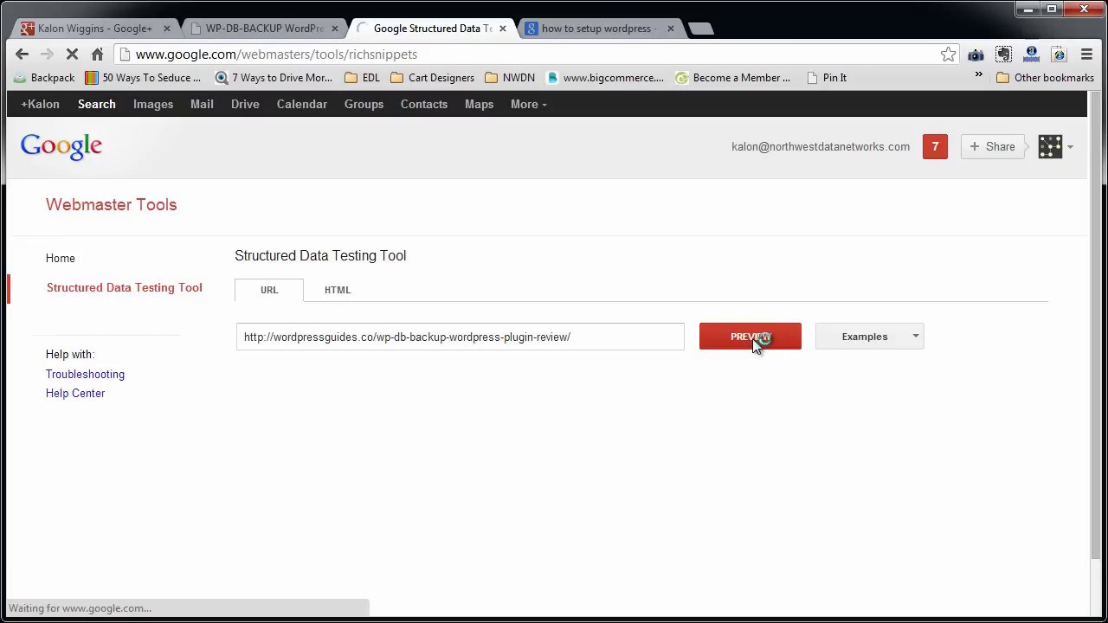
# - Confirm the preview shows the author photo with Verified authorship, then return to the post page
pyautogui.scroll(-1, 690, 424)
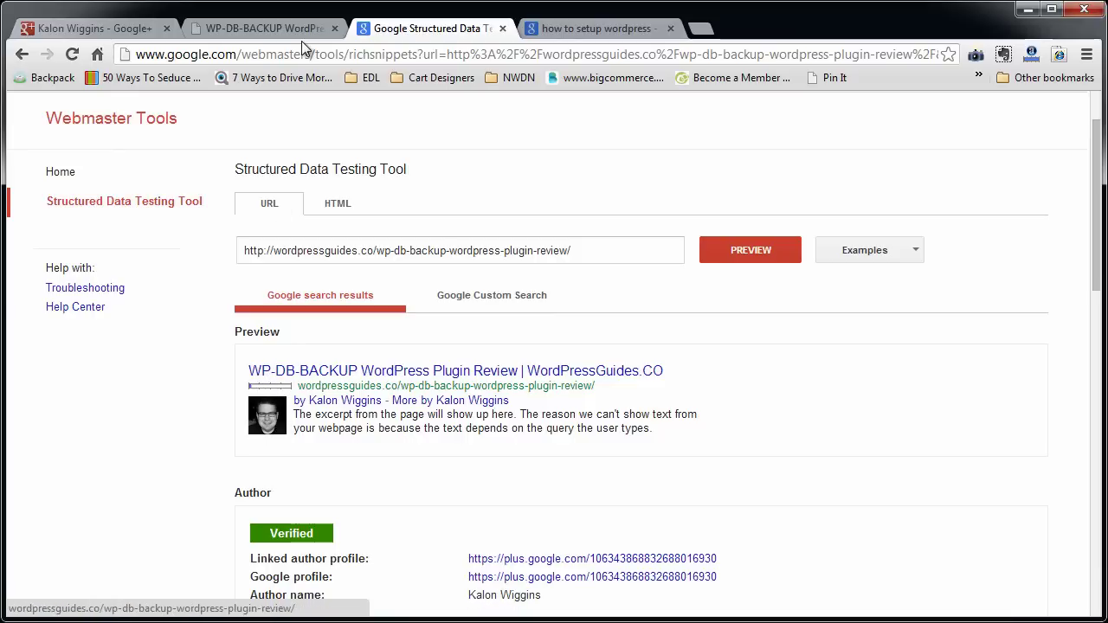
pyautogui.click(251, 26)
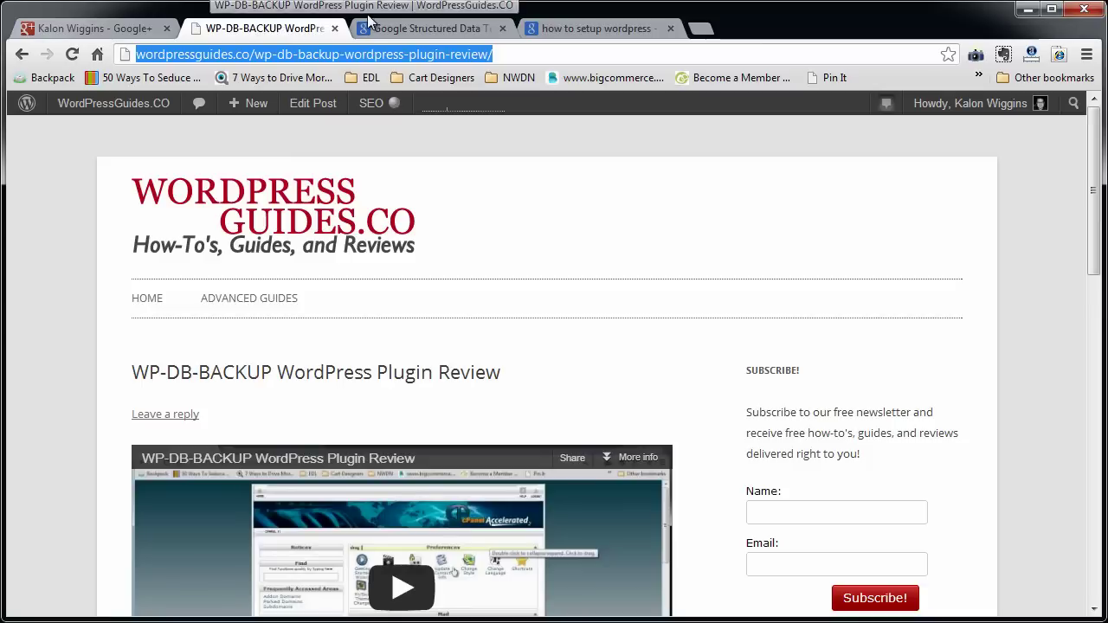
pyautogui.click(391, 29)
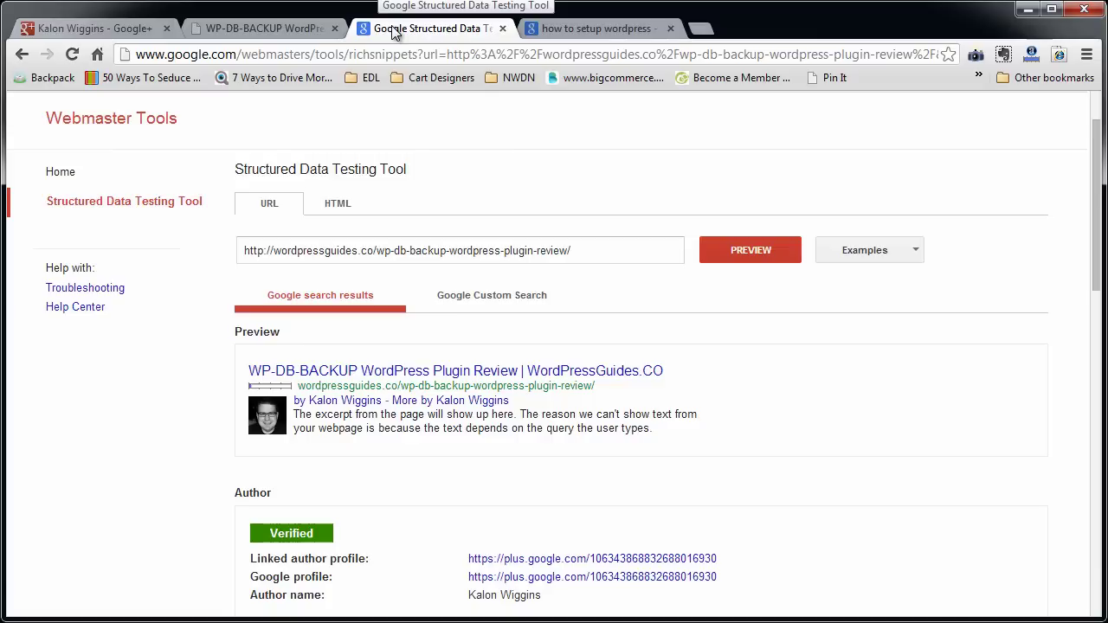
pyautogui.click(264, 28)
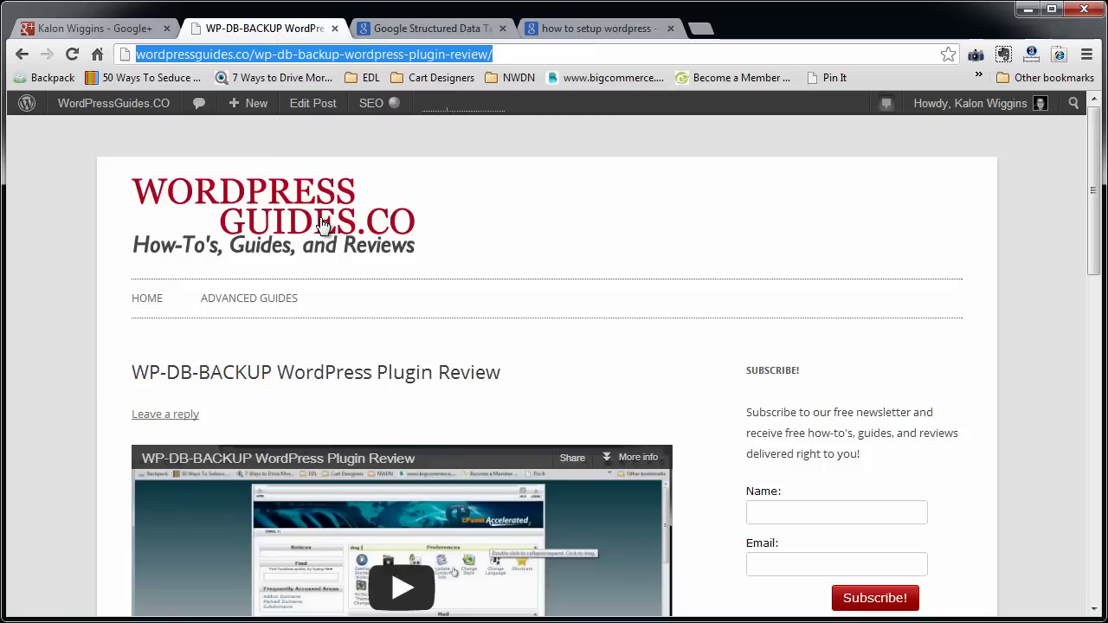
# - Inspect the site logo in DevTools and expand <head> down to the rel="author" link
pyautogui.rightClick(251, 186)
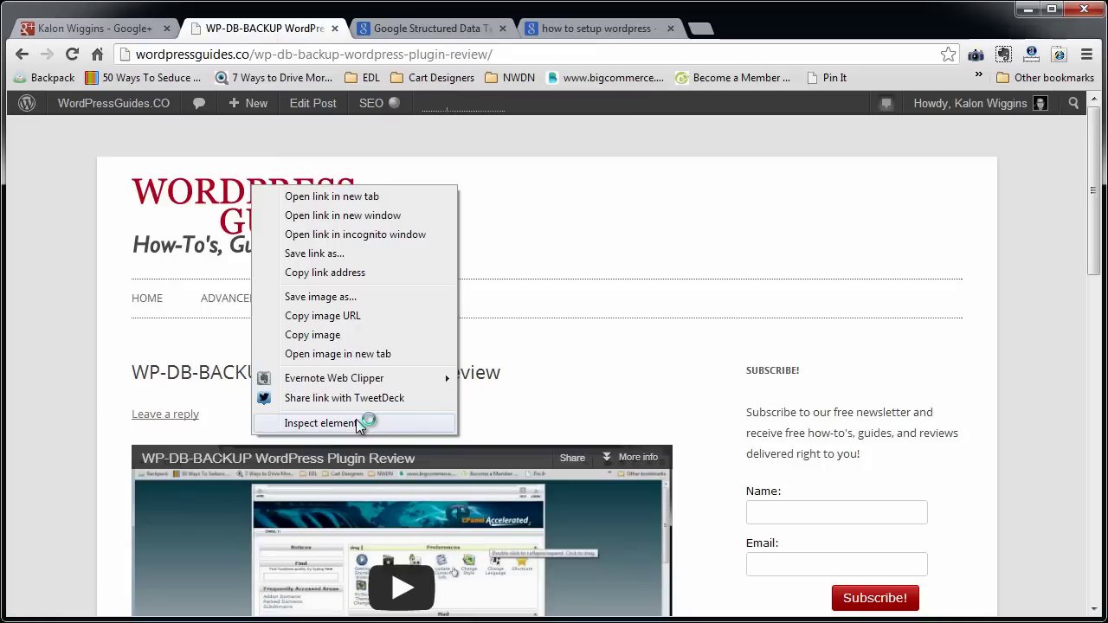
pyautogui.click(476, 194)
pyautogui.rightClick(241, 184)
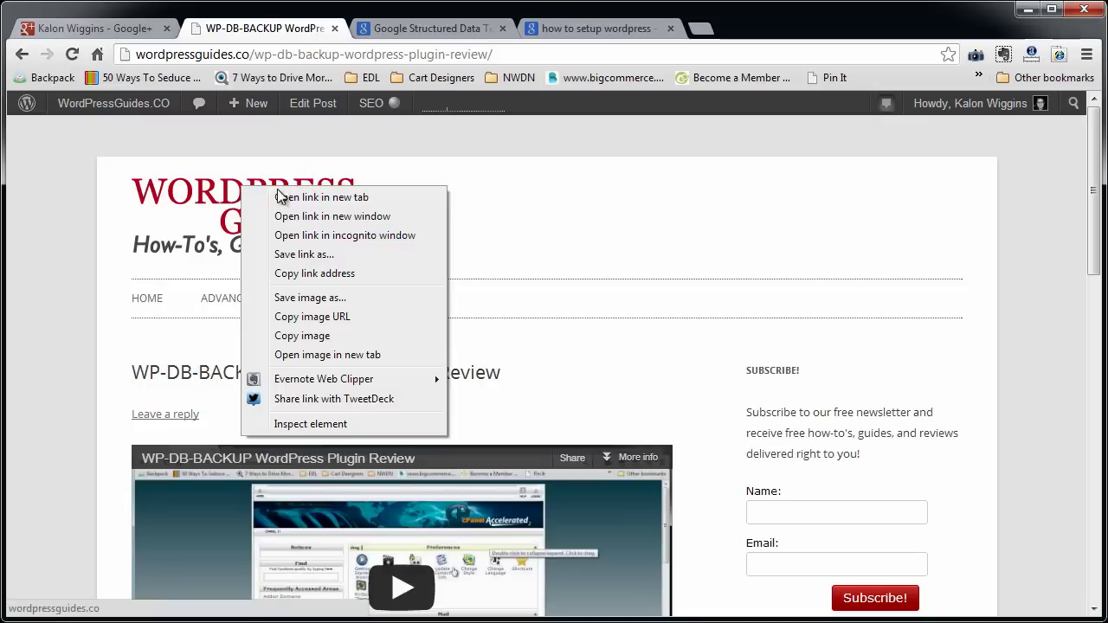
pyautogui.click(327, 425)
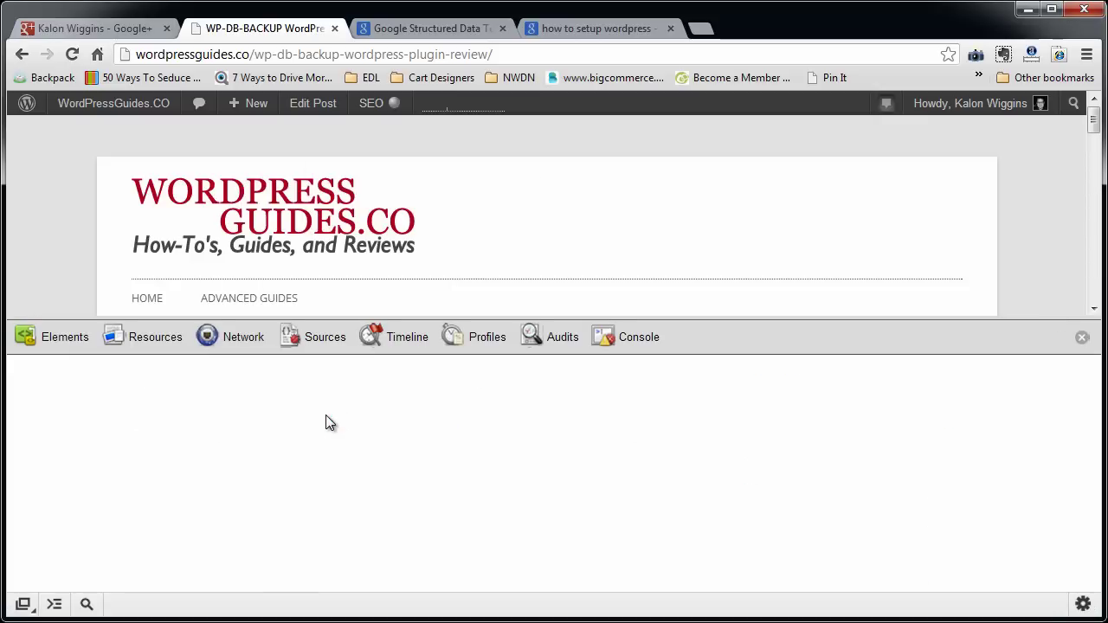
pyautogui.scroll(3, 159, 485)
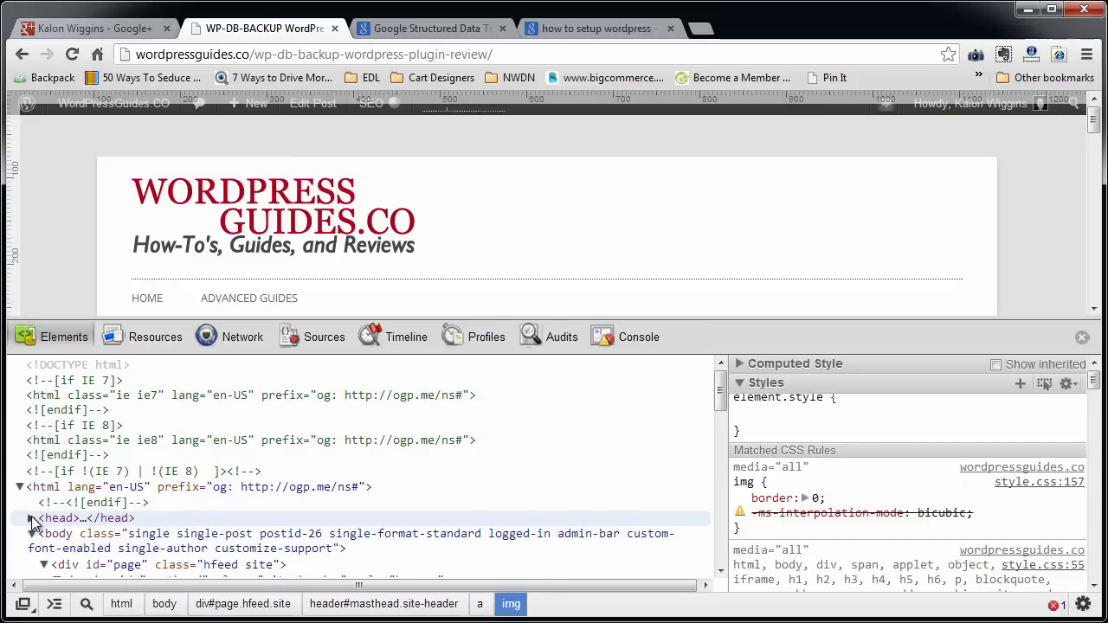
pyautogui.click(31, 518)
pyautogui.scroll(-5, 34, 511)
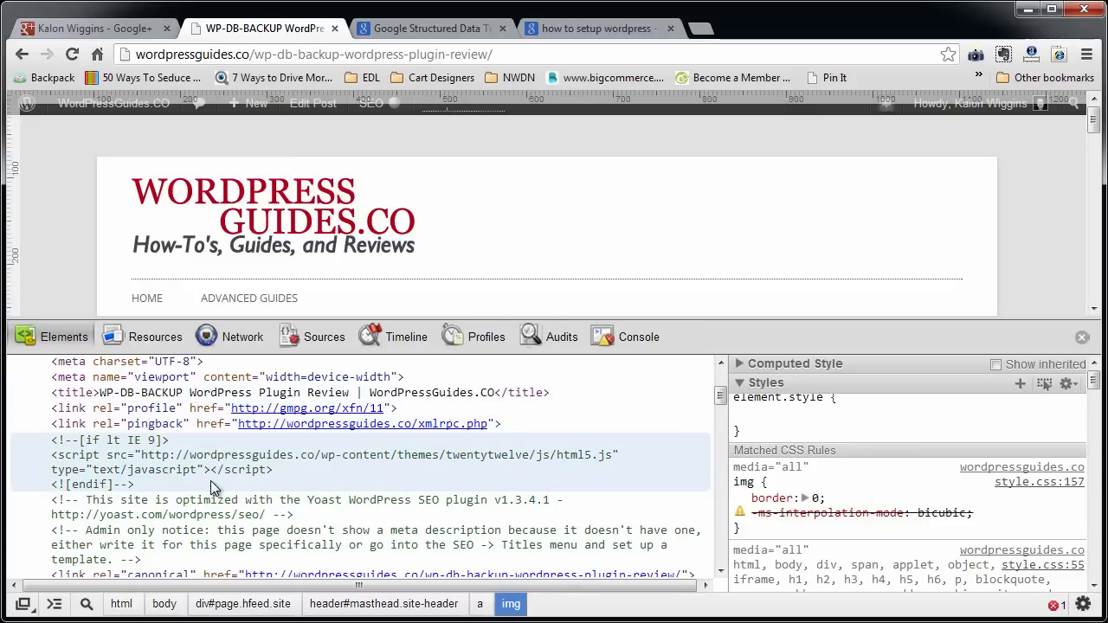
pyautogui.scroll(-4, 212, 487)
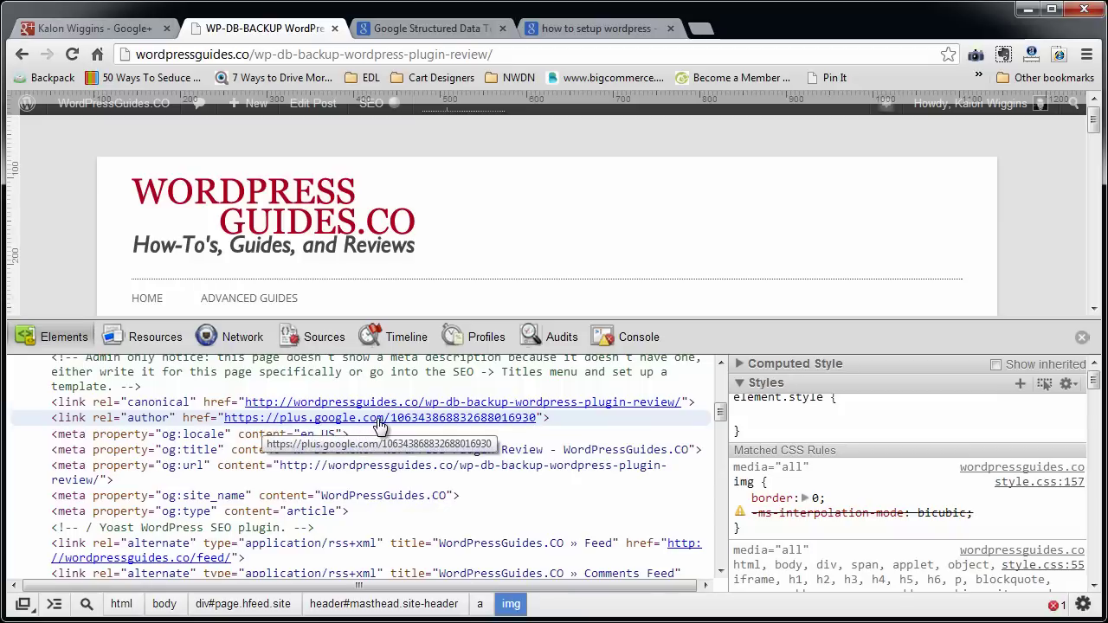
pyautogui.click(379, 419)
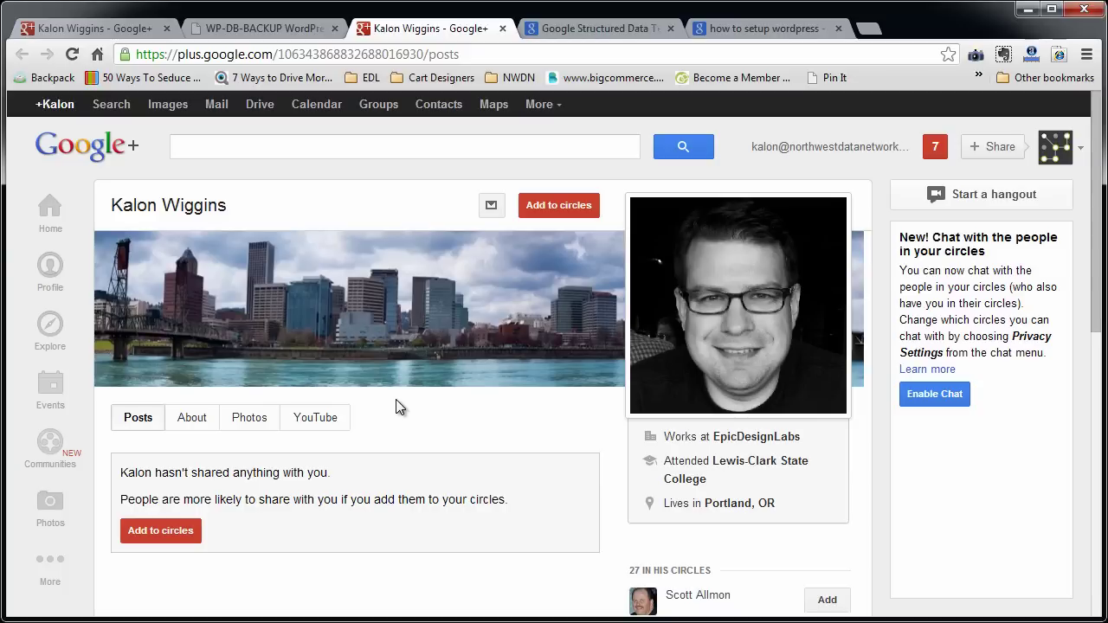
pyautogui.hotkey('ctrl', 'w')
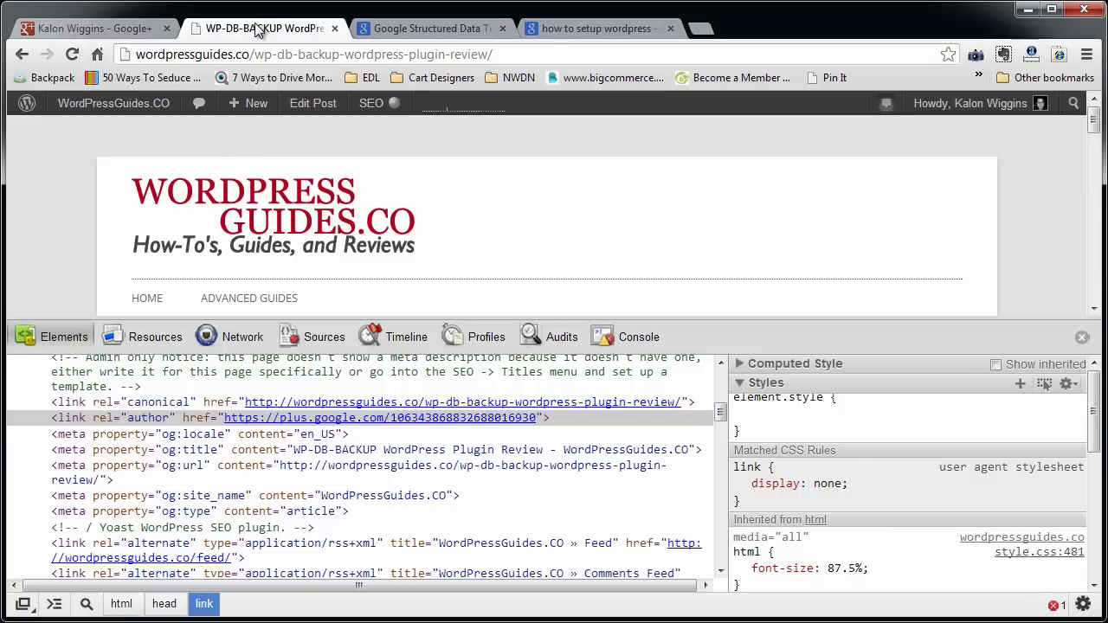
pyautogui.moveTo(63, 419); pyautogui.dragTo(564, 424)
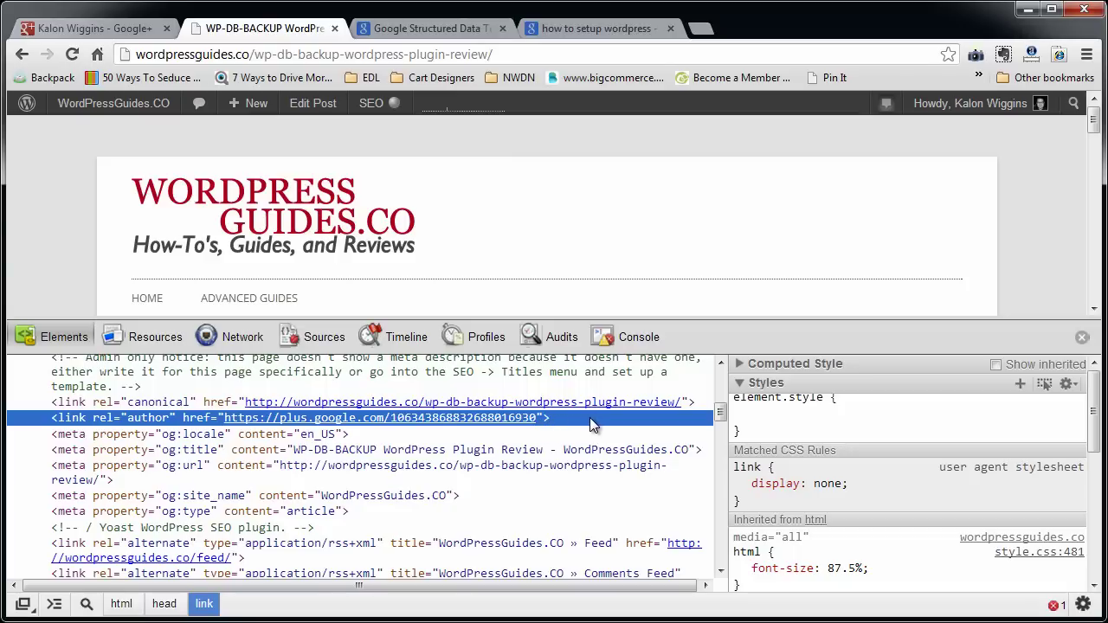
# - Return to the Google results tab for 'how to setup wordpress'
pyautogui.click(600, 27)
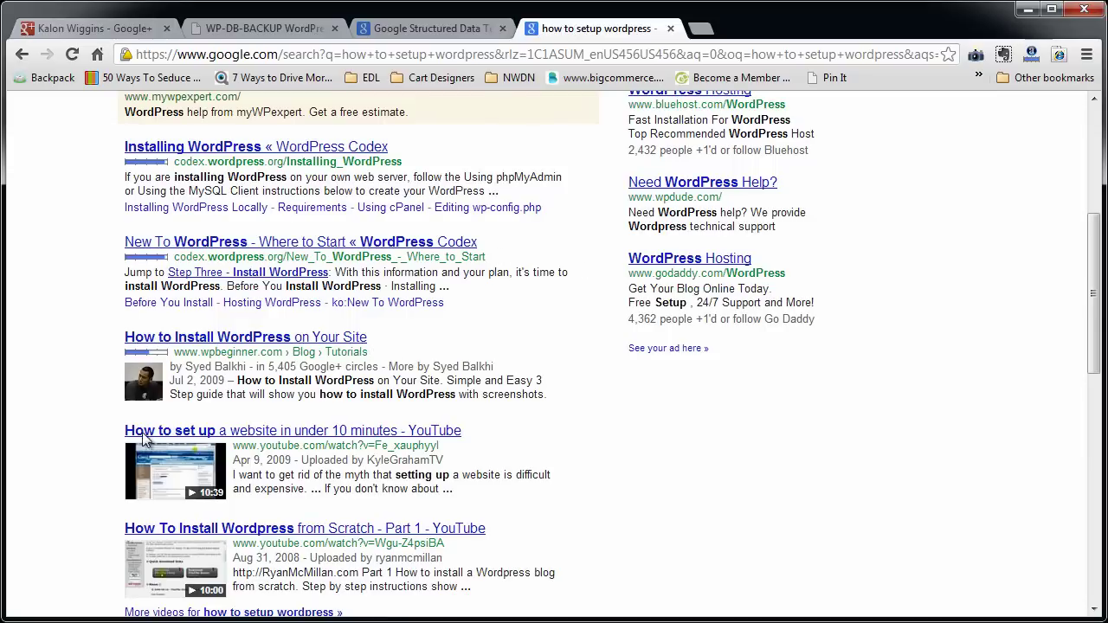